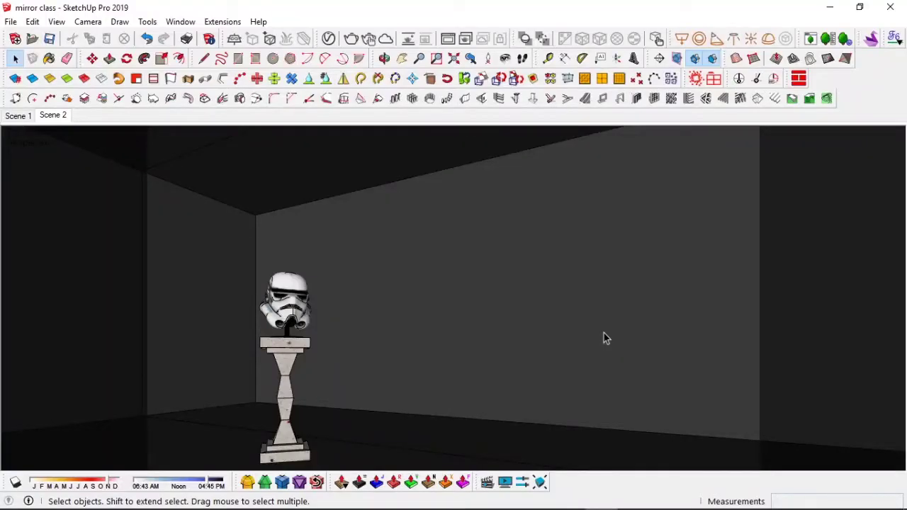
Step: Orbit around the room, and compare the Scene 1 helmet close-up with the Scene 2 wide view
{"action": "middle_click_drag", "start_coordinate": [559, 347], "coordinate": [453, 328]}
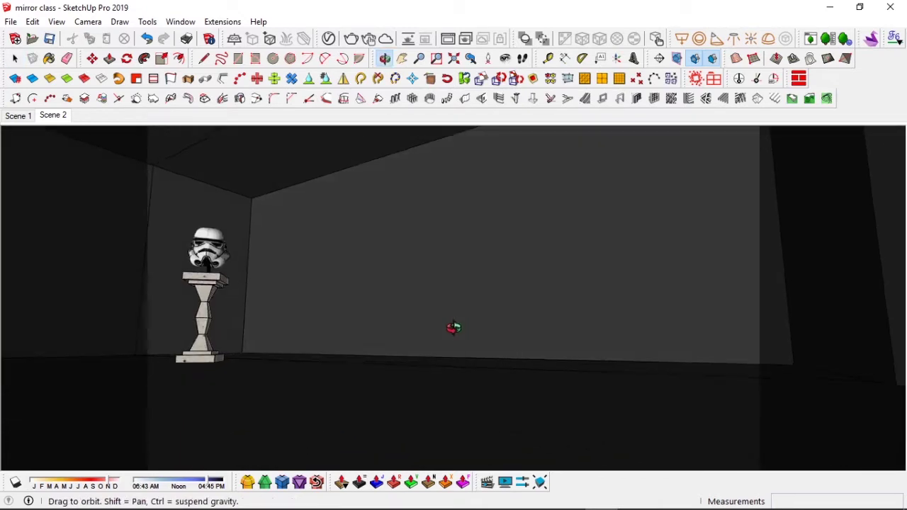
{"action": "scroll", "coordinate": [363, 368], "scroll_direction": "down", "scroll_amount": 8}
{"action": "scroll", "coordinate": [356, 352], "scroll_direction": "down", "scroll_amount": 3}
{"action": "middle_click_drag", "start_coordinate": [289, 371], "coordinate": [158, 278]}
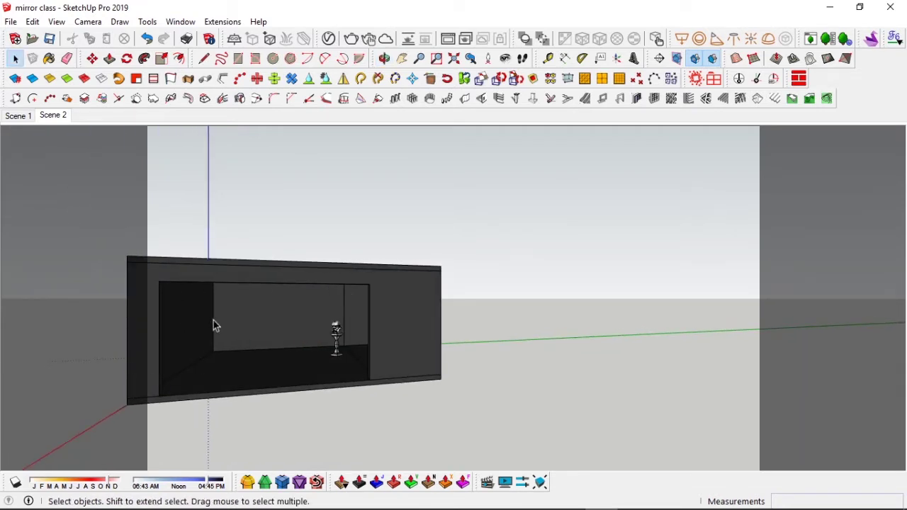
{"action": "scroll", "coordinate": [314, 344], "scroll_direction": "up", "scroll_amount": 6}
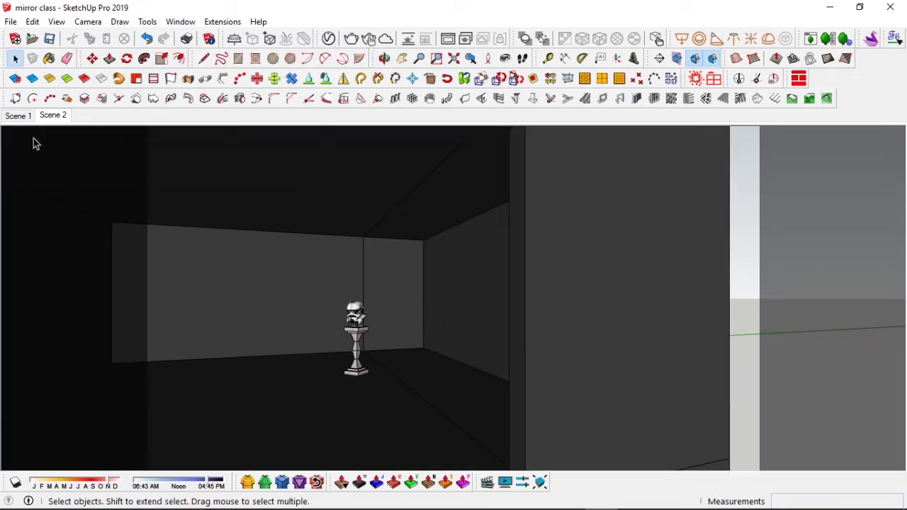
{"action": "left_click", "coordinate": [25, 119]}
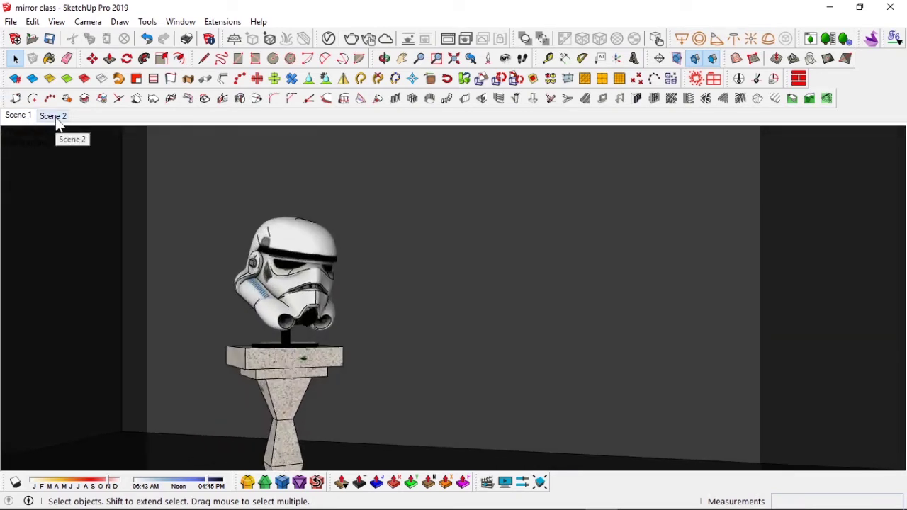
{"action": "left_click", "coordinate": [57, 118]}
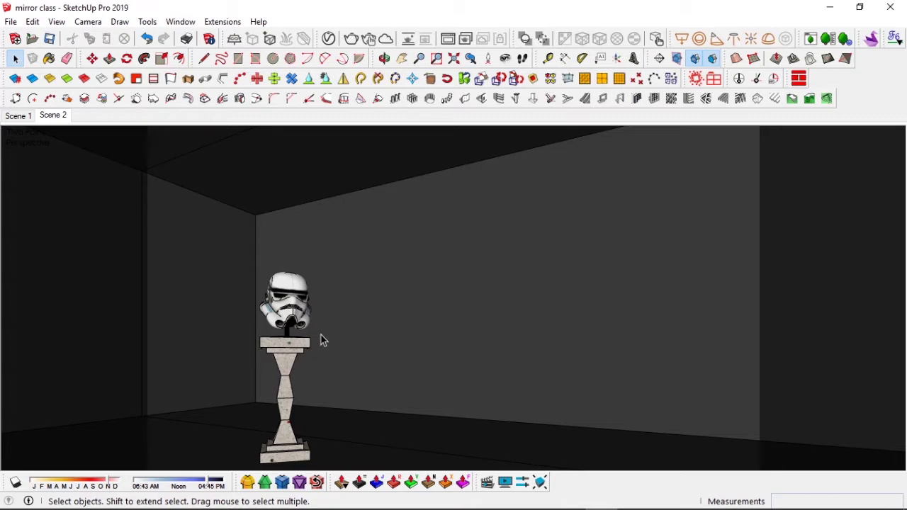
{"action": "scroll", "coordinate": [322, 341], "scroll_direction": "down", "scroll_amount": 3}
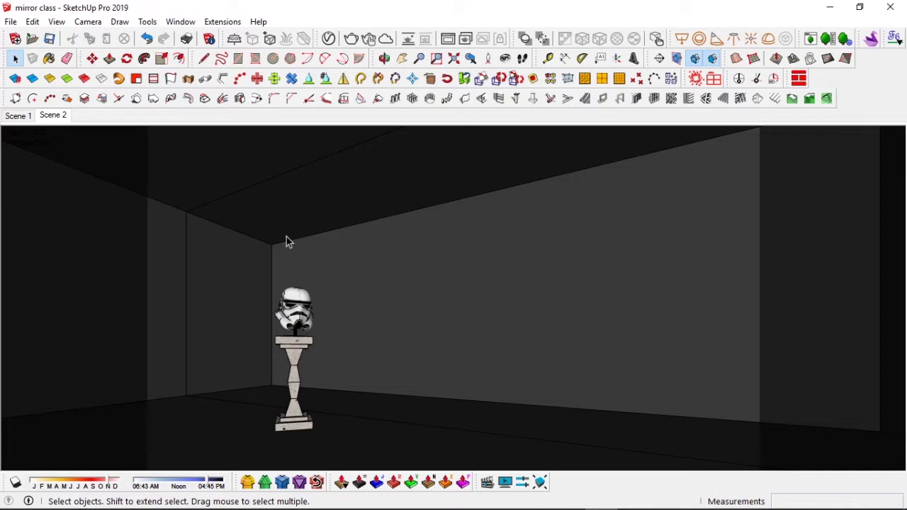
Step: Draw a vertical rectangle from a ceiling-edge corner down to the floor behind the bust
{"action": "left_click", "coordinate": [163, 60]}
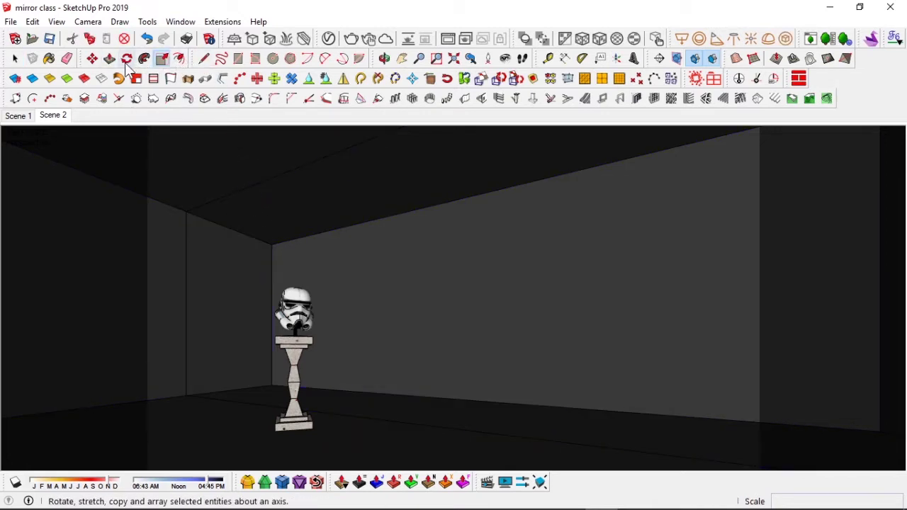
{"action": "left_click", "coordinate": [239, 59]}
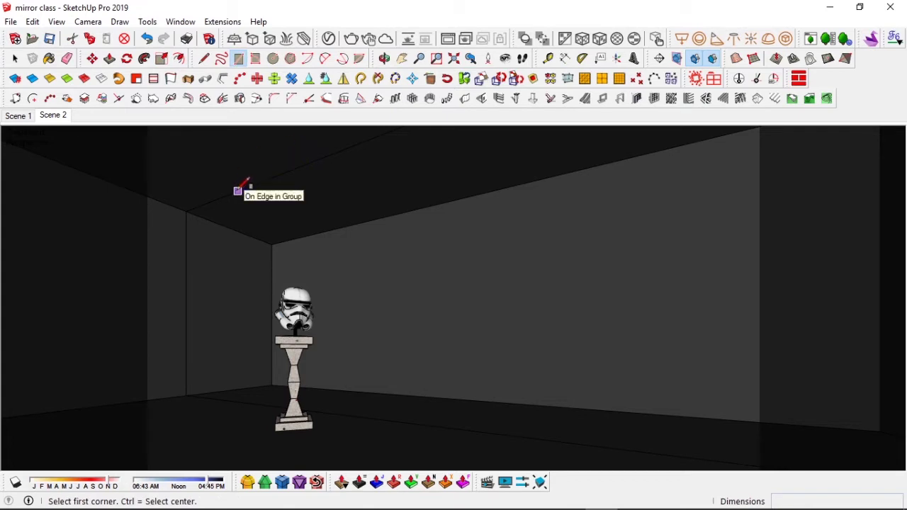
{"action": "left_click", "coordinate": [238, 190]}
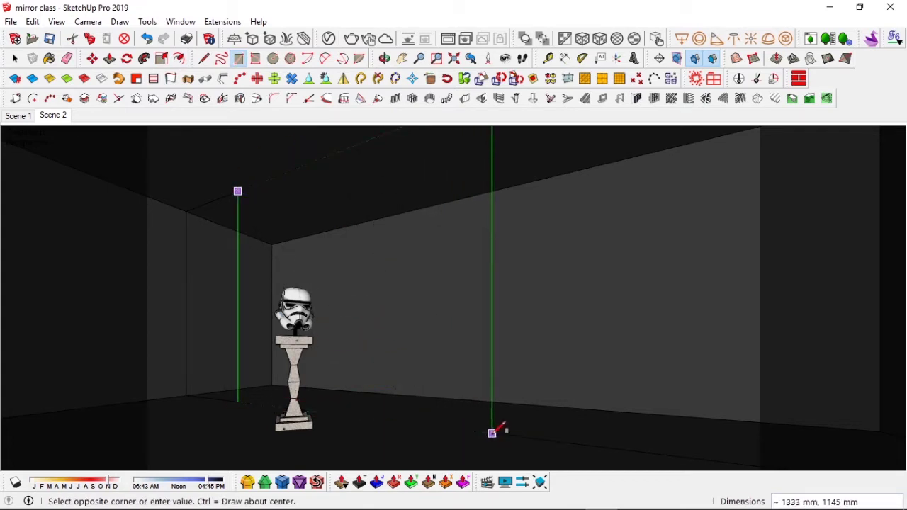
{"action": "left_click", "coordinate": [493, 432]}
{"action": "key", "text": "space"}
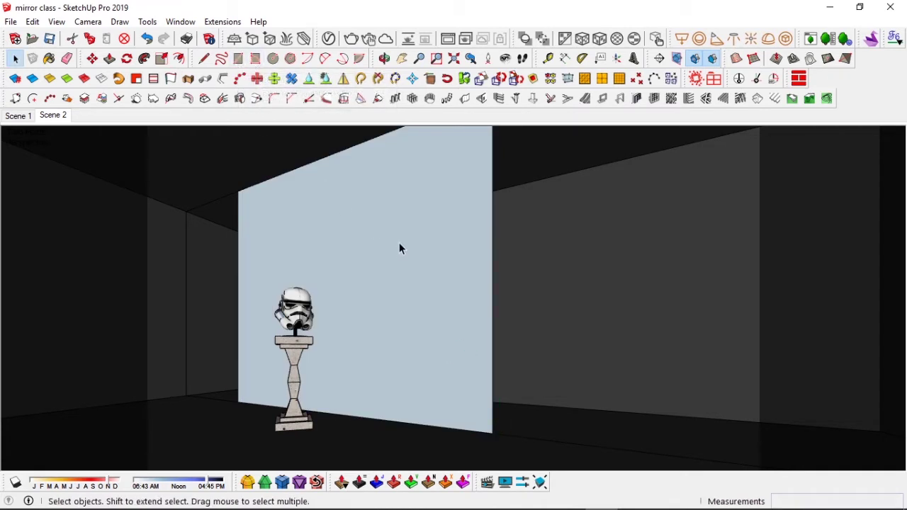
Step: Start a second rectangle on the new panel face, cancel it, and orbit slightly
{"action": "key", "text": "r"}
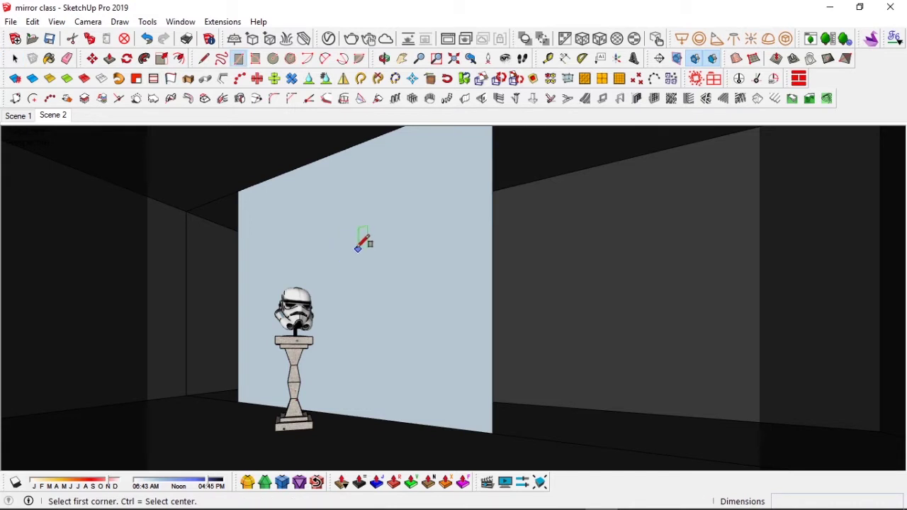
{"action": "left_click", "coordinate": [304, 234]}
{"action": "key", "text": "Escape"}
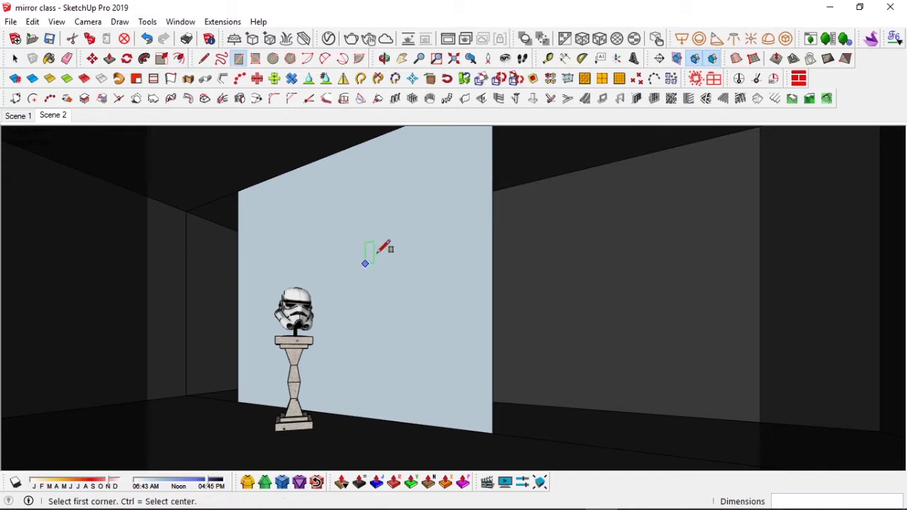
{"action": "middle_click_drag", "start_coordinate": [370, 253], "coordinate": [340, 287]}
{"action": "key", "text": "space"}
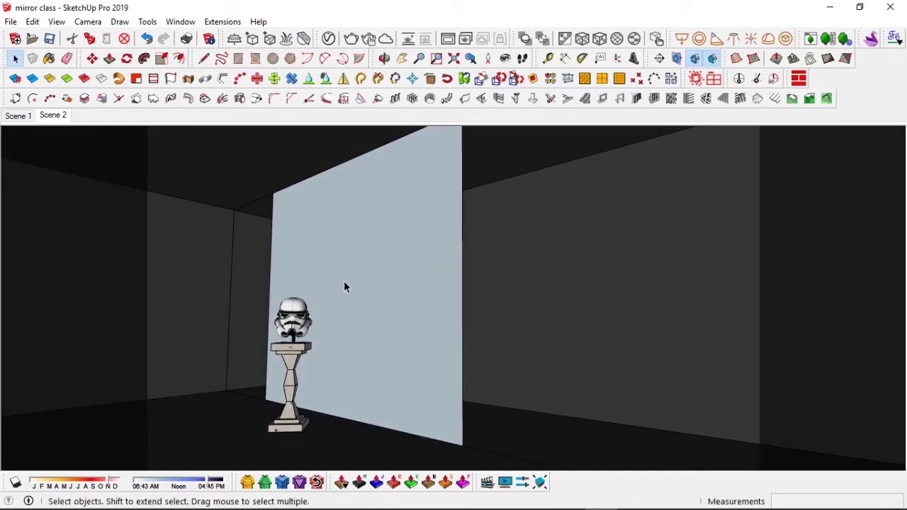
Step: Draw a stray rectangle on the ceiling at the panel's top corner, then undo it
{"action": "left_click", "coordinate": [373, 287]}
{"action": "mouse_move", "coordinate": [373, 286]}
{"action": "middle_mouse_down"}
{"action": "mouse_move", "coordinate": [362, 307]}
{"action": "mouse_move", "coordinate": [367, 284]}
{"action": "mouse_move", "coordinate": [376, 291]}
{"action": "middle_mouse_up"}
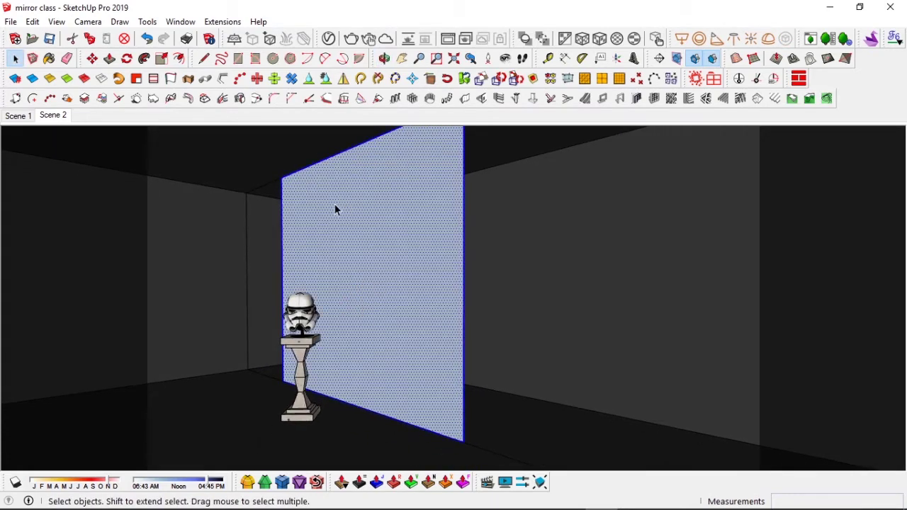
{"action": "key", "text": "r"}
{"action": "left_click", "coordinate": [283, 175]}
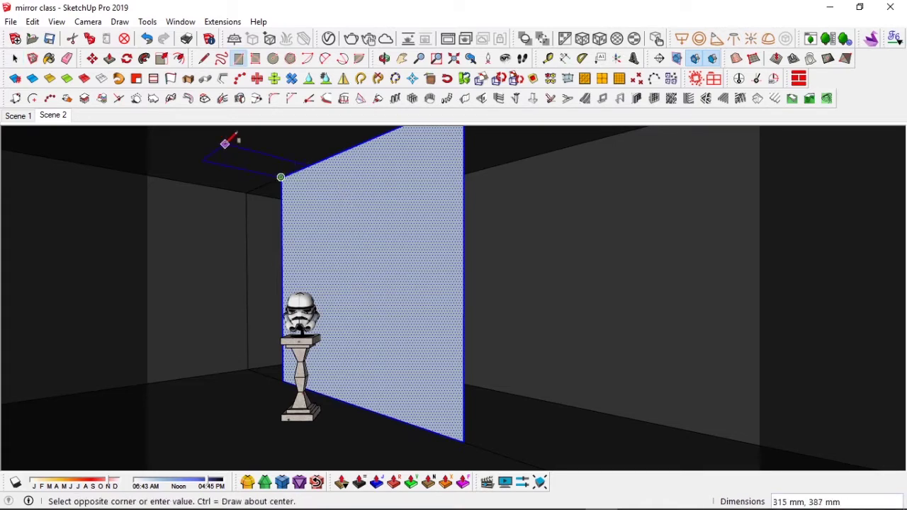
{"action": "left_click", "coordinate": [221, 146]}
{"action": "key", "text": "space"}
{"action": "left_click", "coordinate": [285, 179]}
{"action": "left_click", "coordinate": [296, 178]}
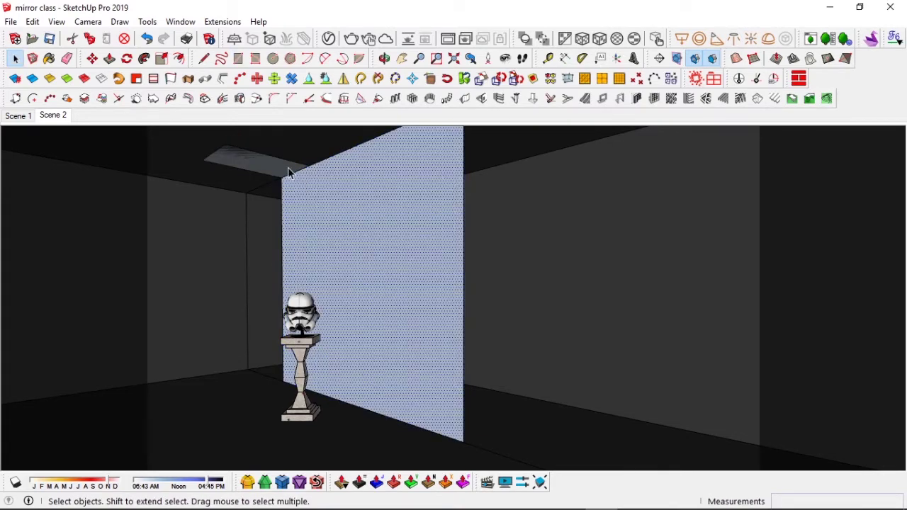
{"action": "key", "text": "ctrl+z"}
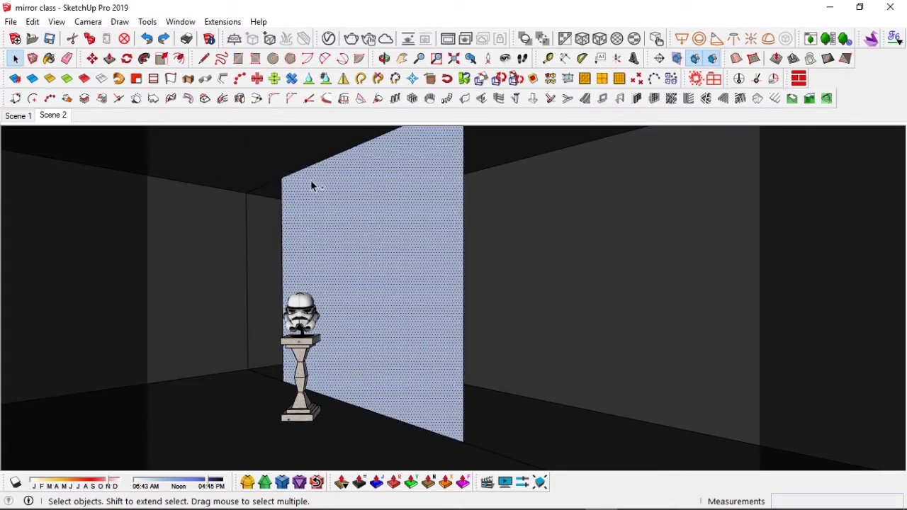
Step: Select the panel face with its edges and make it a group with Make Group
{"action": "double_click", "coordinate": [370, 207]}
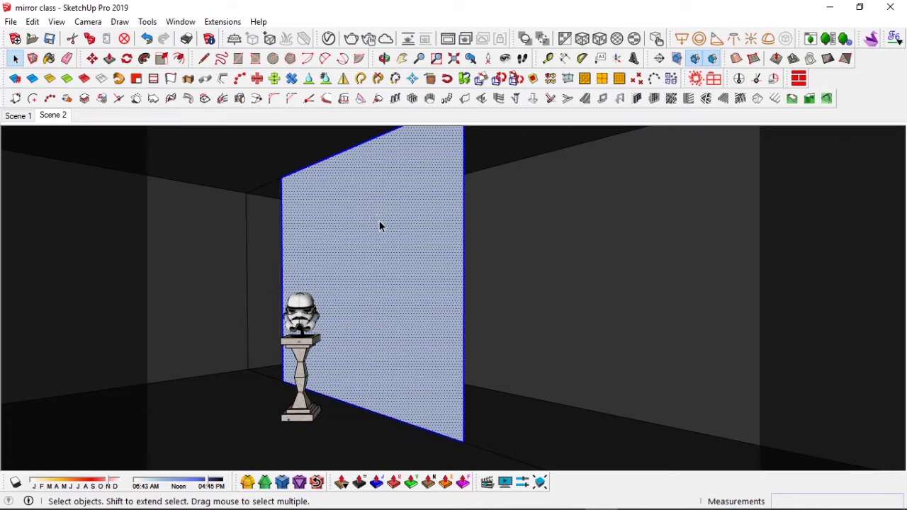
{"action": "right_click", "coordinate": [381, 227]}
{"action": "left_click", "coordinate": [412, 247]}
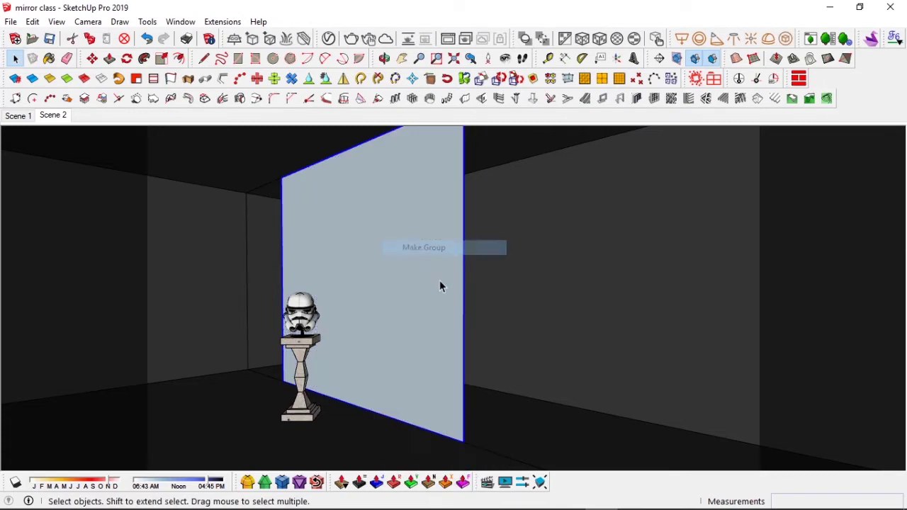
{"action": "mouse_move", "coordinate": [439, 285]}
{"action": "middle_mouse_down"}
{"action": "mouse_move", "coordinate": [407, 302]}
{"action": "mouse_move", "coordinate": [425, 291]}
{"action": "middle_mouse_up"}
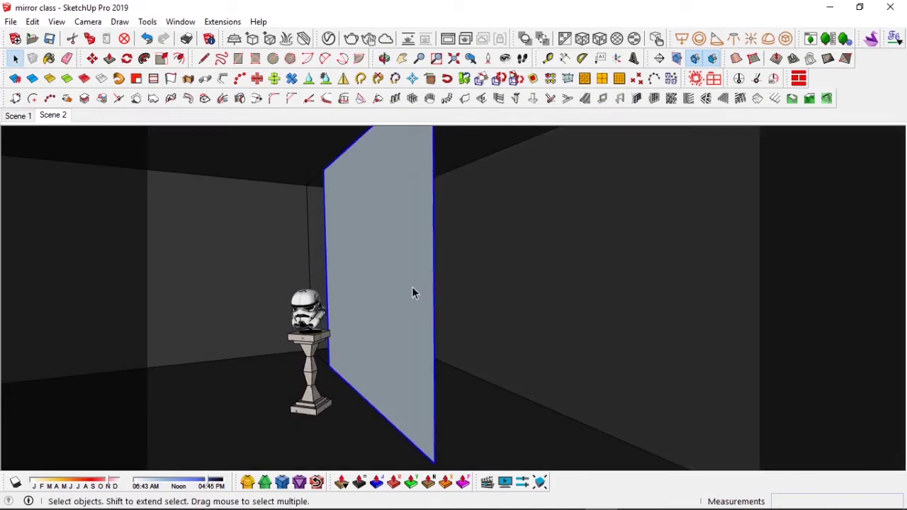
{"action": "double_click", "coordinate": [410, 286]}
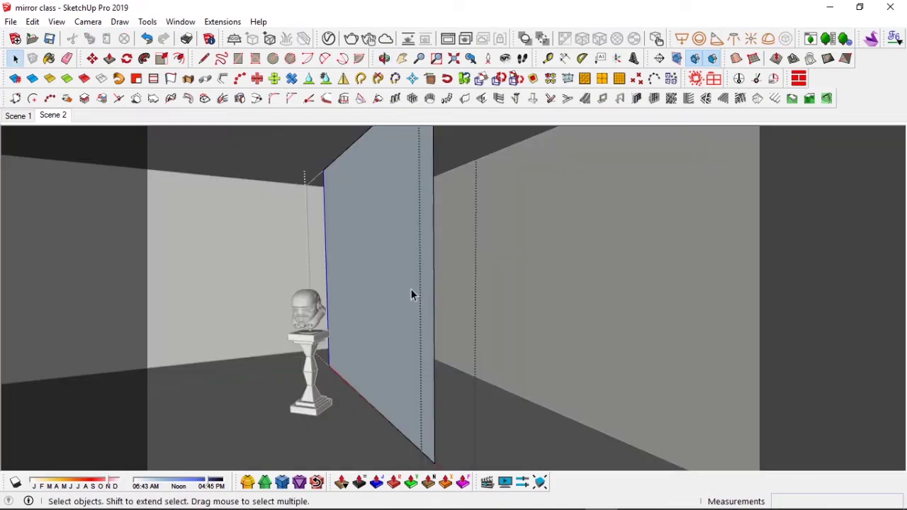
Step: Push/pull the grouped panel face out 10 mm into a thin slab, then exit the group
{"action": "key", "text": "p"}
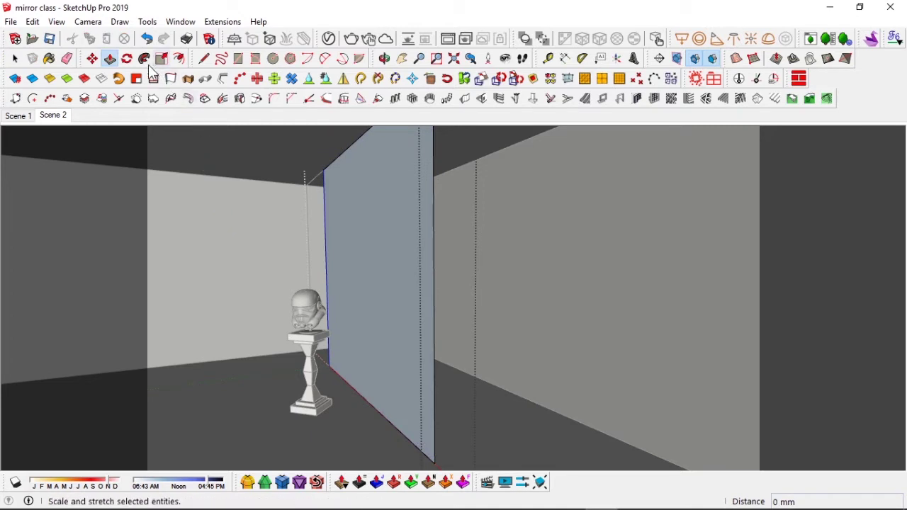
{"action": "left_click", "coordinate": [416, 253]}
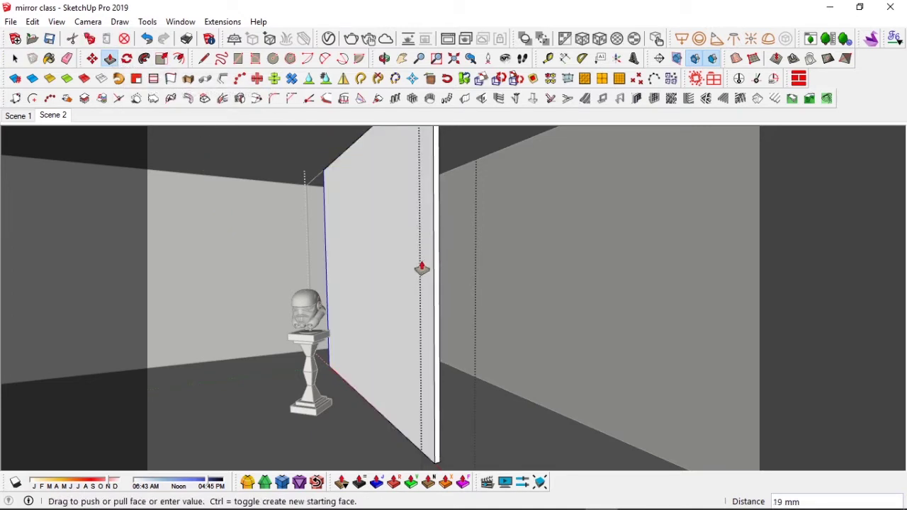
{"action": "type", "text": "1"}
{"action": "type", "text": "0"}
{"action": "key", "text": "Return"}
{"action": "key", "text": "space"}
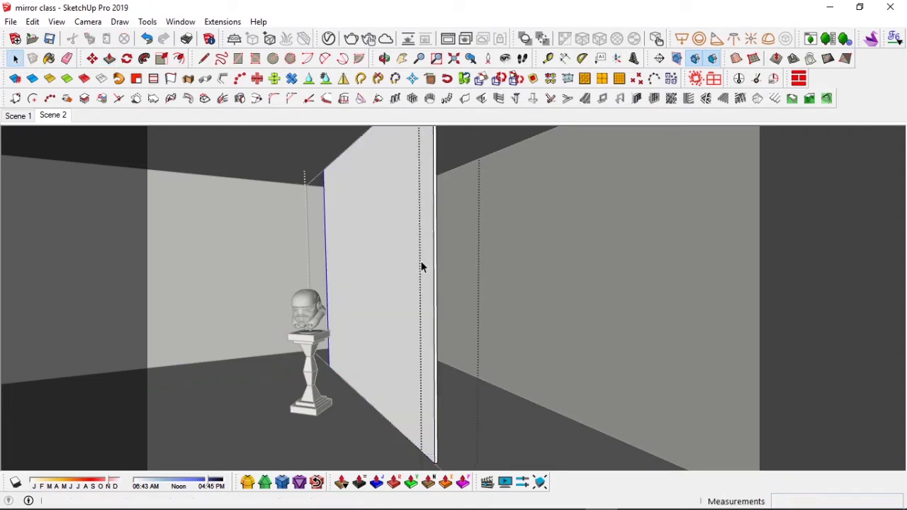
{"action": "middle_click_drag", "start_coordinate": [421, 267], "coordinate": [465, 262]}
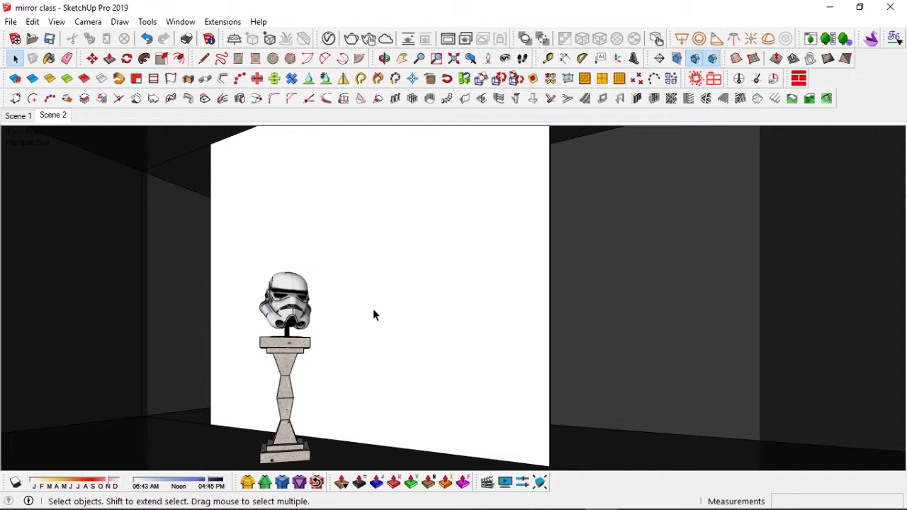
Step: Open the V-Ray Asset Editor and show the scene's materials list
{"action": "left_click", "coordinate": [328, 39]}
{"action": "left_click_drag", "start_coordinate": [402, 31], "coordinate": [420, 34]}
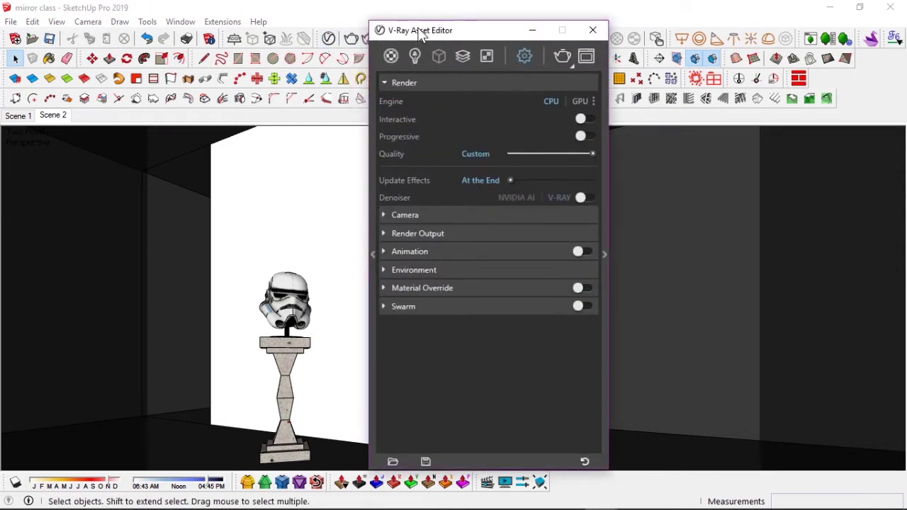
{"action": "left_click", "coordinate": [392, 62]}
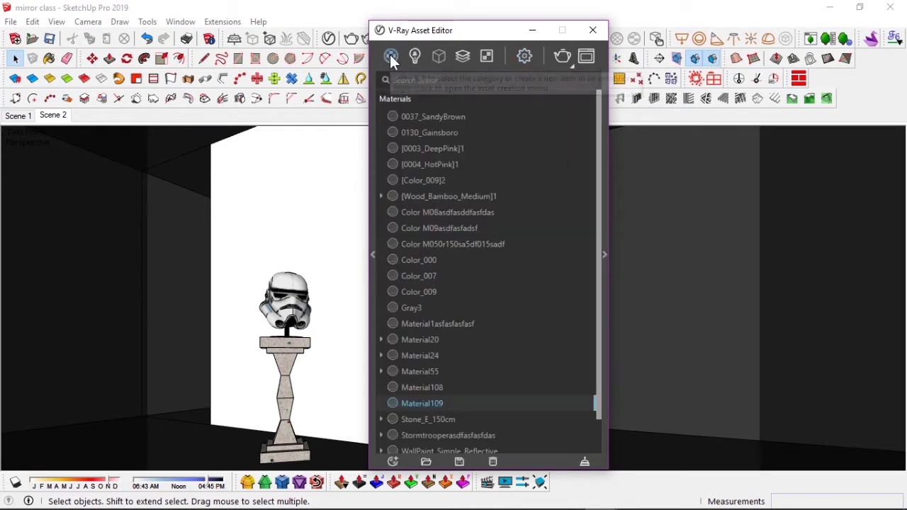
{"action": "left_click_drag", "start_coordinate": [440, 31], "coordinate": [372, 33]}
{"action": "scroll", "coordinate": [384, 368], "scroll_direction": "down", "scroll_amount": 1}
{"action": "scroll", "coordinate": [384, 368], "scroll_direction": "up", "scroll_amount": 1}
{"action": "scroll", "coordinate": [368, 354], "scroll_direction": "down", "scroll_amount": 1}
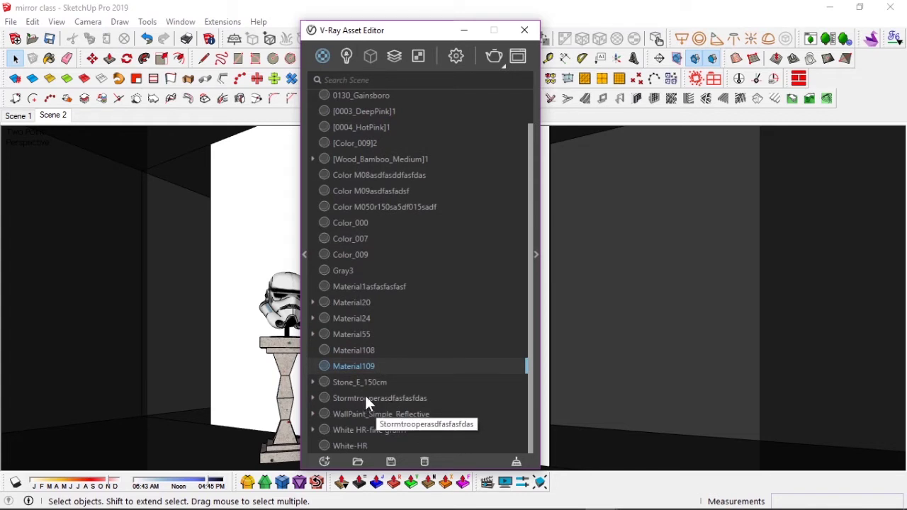
{"action": "left_click_drag", "start_coordinate": [386, 29], "coordinate": [429, 27]}
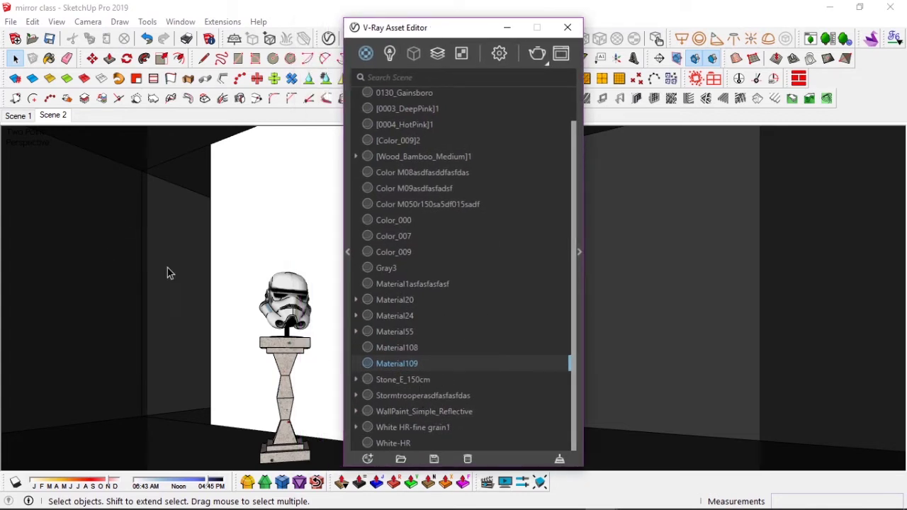
Step: Create a new Generic material from the Create Asset > Materials menu
{"action": "left_click", "coordinate": [368, 456]}
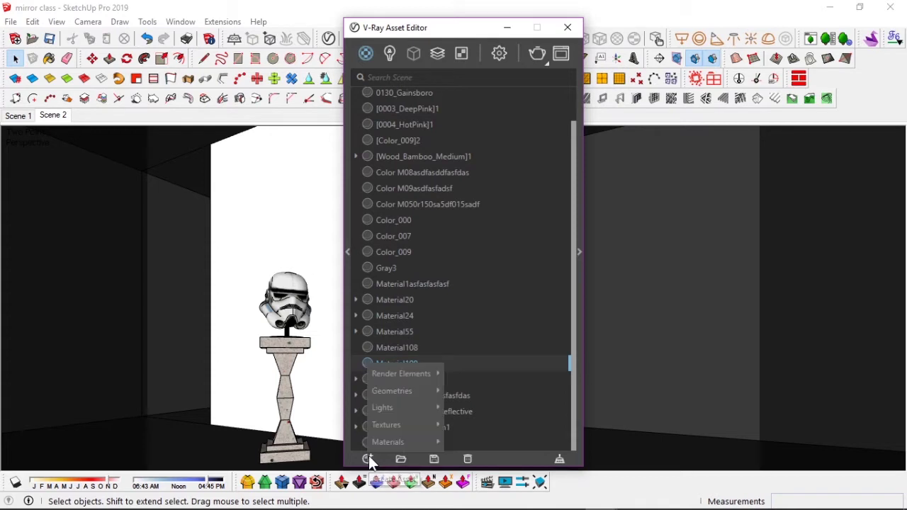
{"action": "mouse_move", "coordinate": [409, 437]}
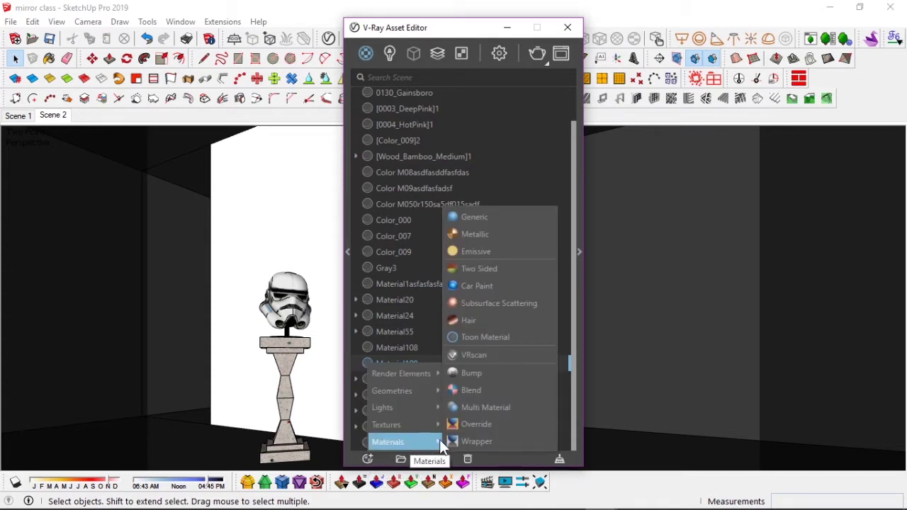
{"action": "left_click", "coordinate": [494, 217]}
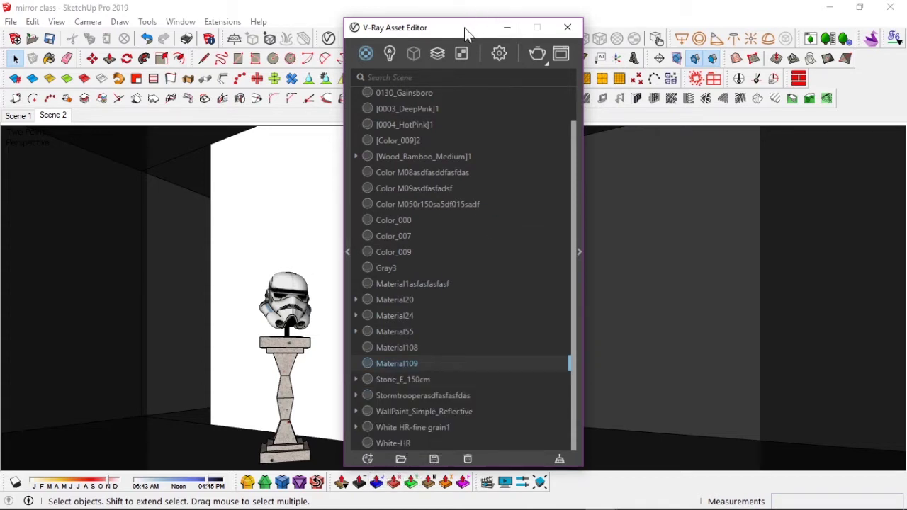
{"action": "left_click_drag", "start_coordinate": [464, 27], "coordinate": [350, 31]}
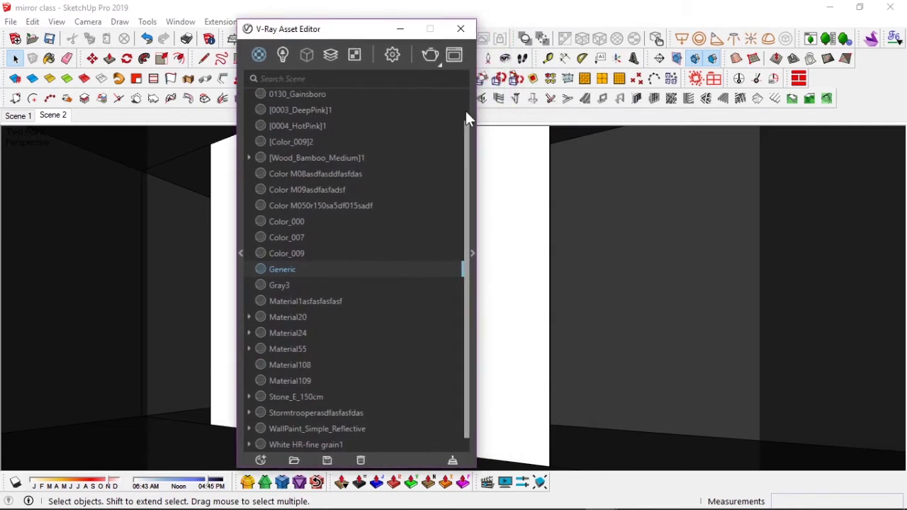
Step: Show the Generic material's preview and settings, briefly expanding its Reflection section
{"action": "left_click", "coordinate": [469, 142]}
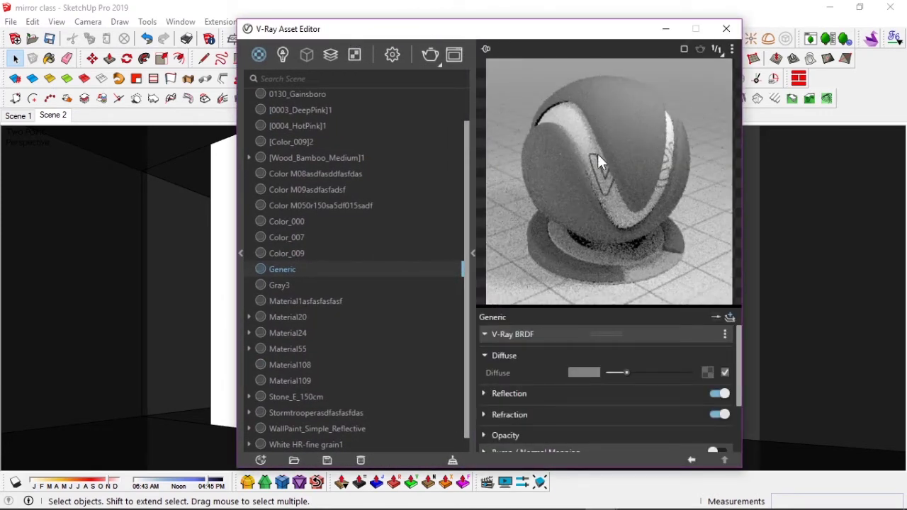
{"action": "left_click", "coordinate": [527, 393]}
{"action": "scroll", "coordinate": [531, 396], "scroll_direction": "down", "scroll_amount": 2}
{"action": "scroll", "coordinate": [527, 386], "scroll_direction": "down", "scroll_amount": 2}
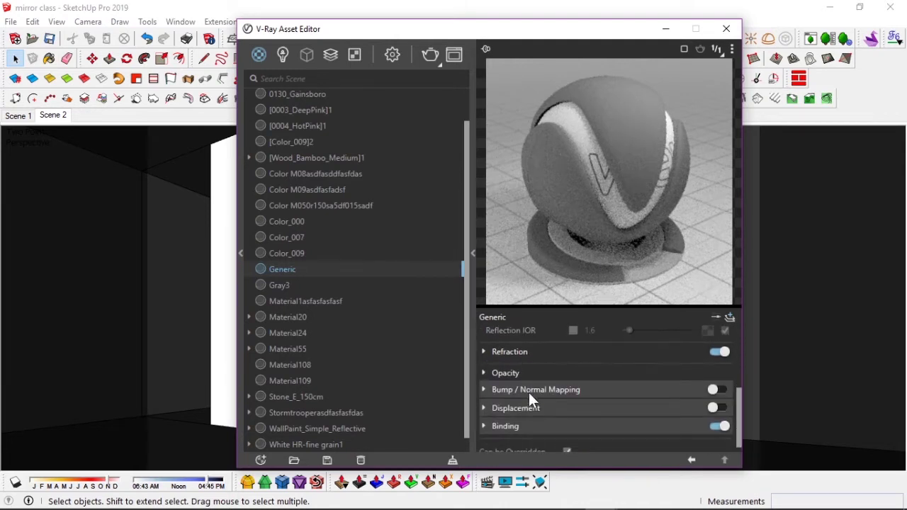
{"action": "scroll", "coordinate": [536, 413], "scroll_direction": "up", "scroll_amount": 4}
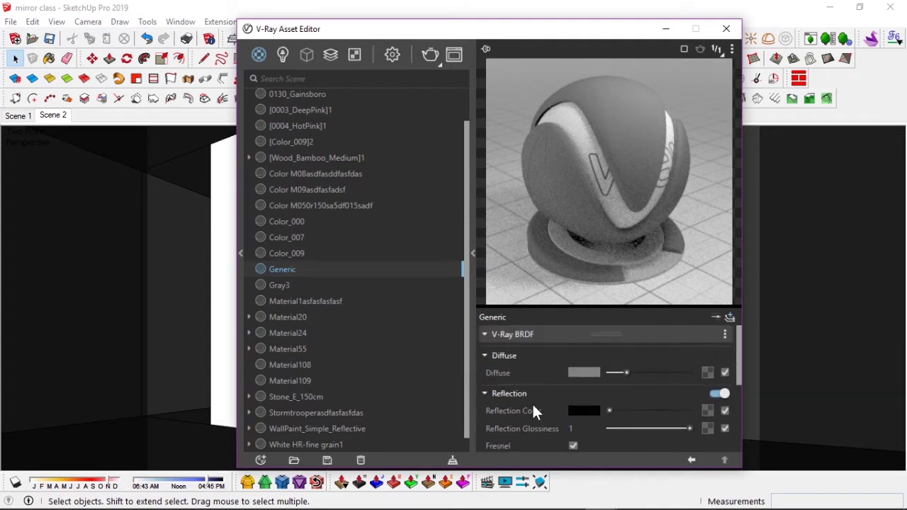
{"action": "left_click", "coordinate": [517, 393]}
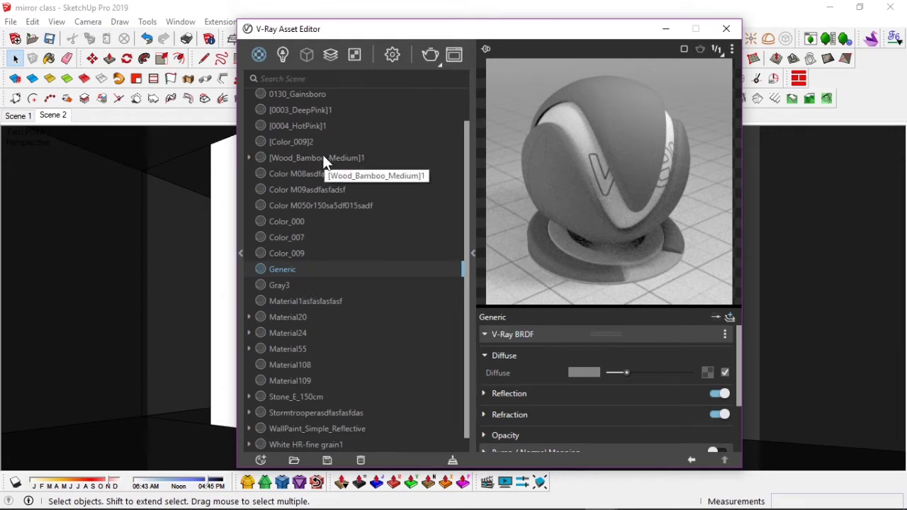
Step: Rename the Generic material to 'mirror'
{"action": "right_click", "coordinate": [311, 269]}
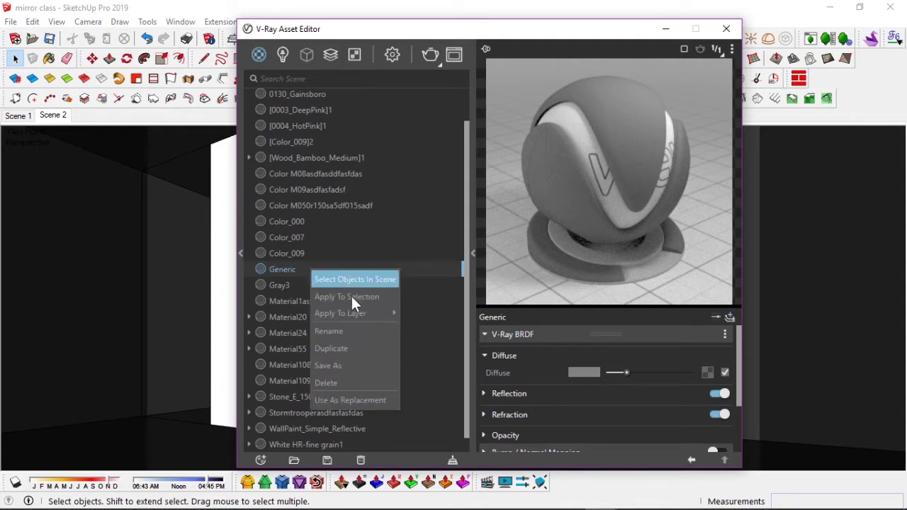
{"action": "left_click", "coordinate": [353, 328]}
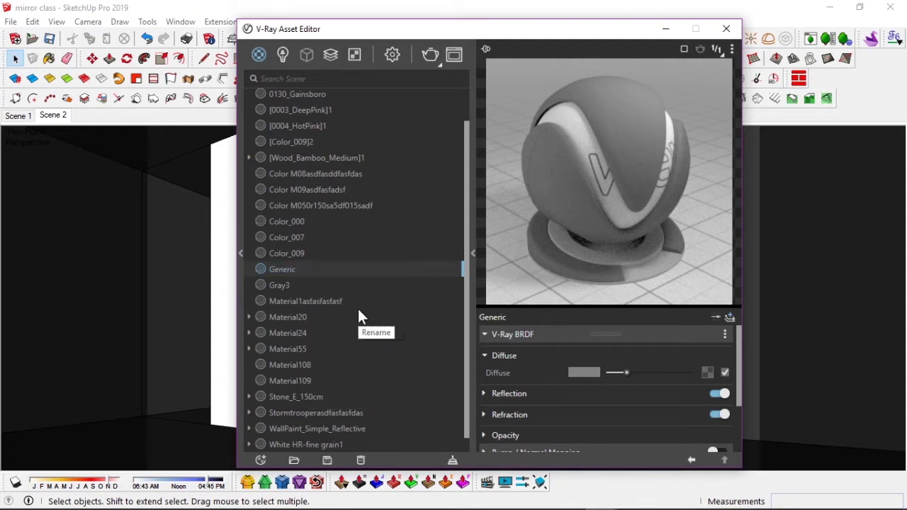
{"action": "type", "text": "mirror"}
{"action": "key", "text": "Return"}
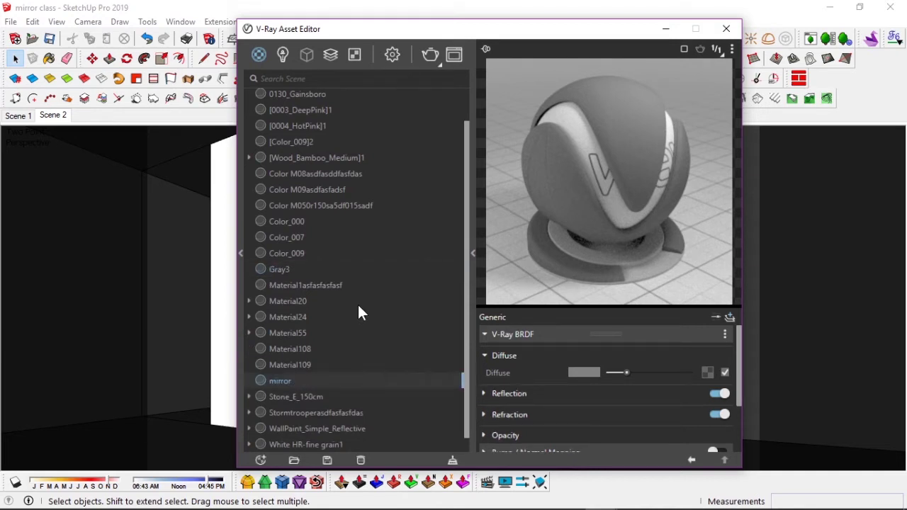
{"action": "left_click_drag", "start_coordinate": [394, 35], "coordinate": [320, 28]}
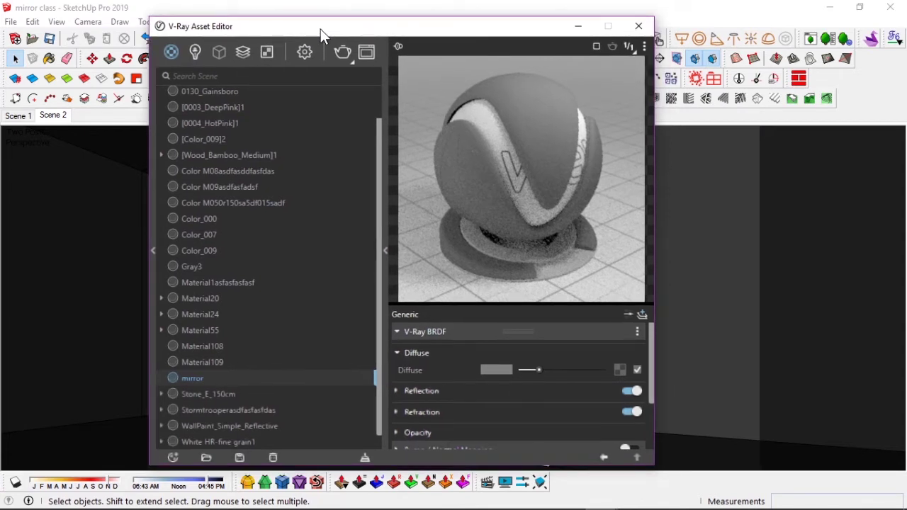
Step: Expand the mirror material's Reflection settings and slide the reflection colour from black to white
{"action": "left_click", "coordinate": [409, 392]}
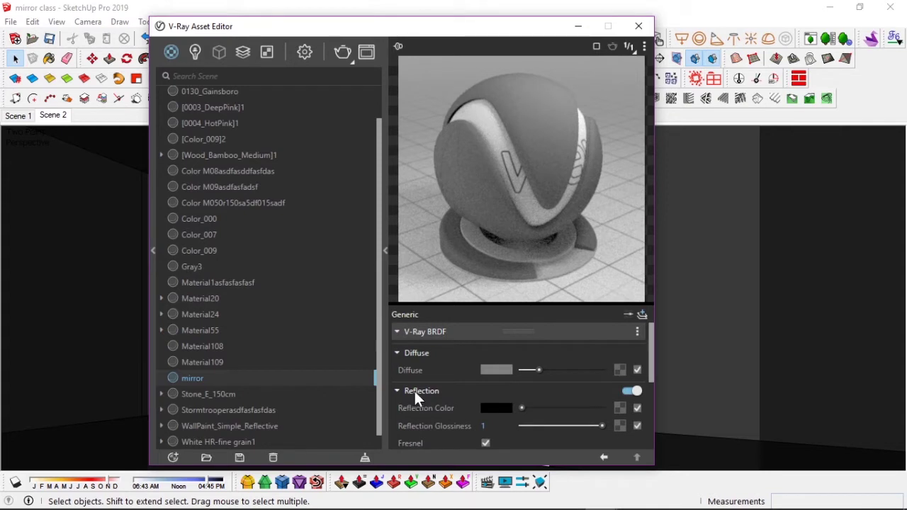
{"action": "scroll", "coordinate": [422, 382], "scroll_direction": "down", "scroll_amount": 2}
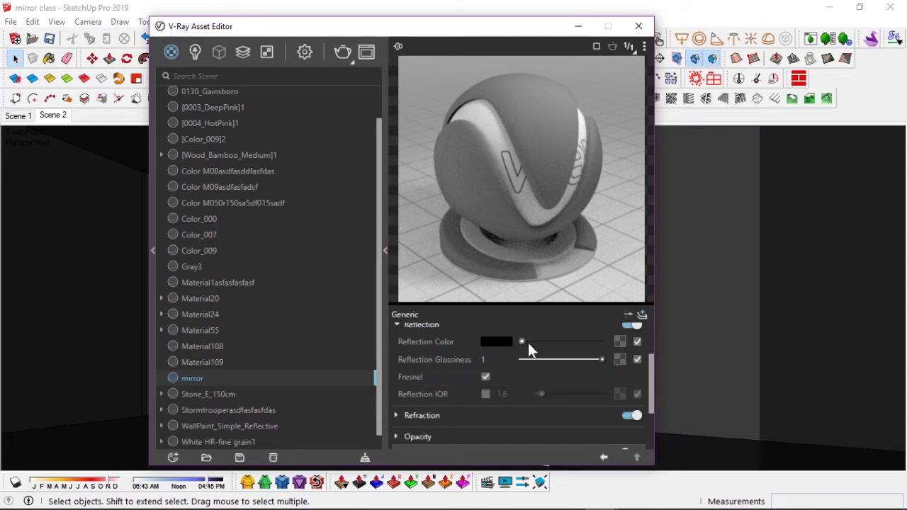
{"action": "left_click_drag", "start_coordinate": [521, 343], "coordinate": [620, 345]}
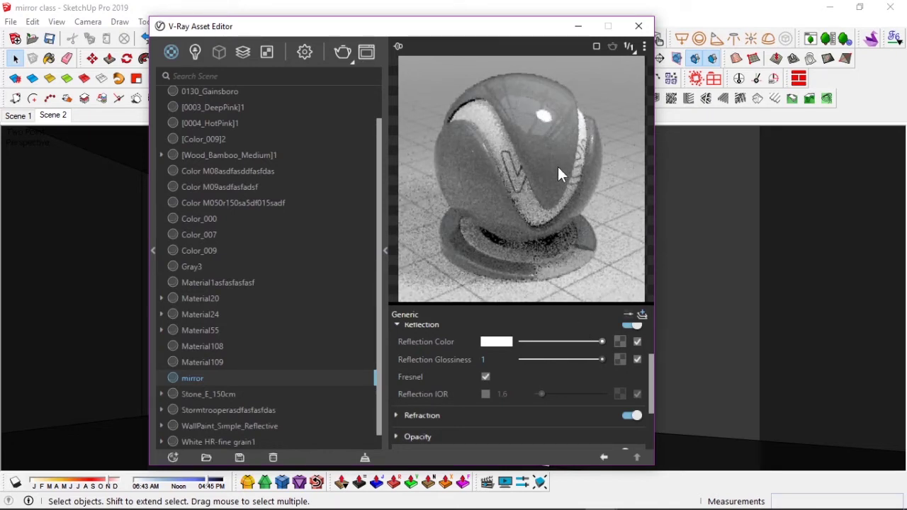
Step: Try a red reflection colour in the Color Picker, then set it back to pure white
{"action": "left_click", "coordinate": [497, 341]}
{"action": "left_click", "coordinate": [393, 214]}
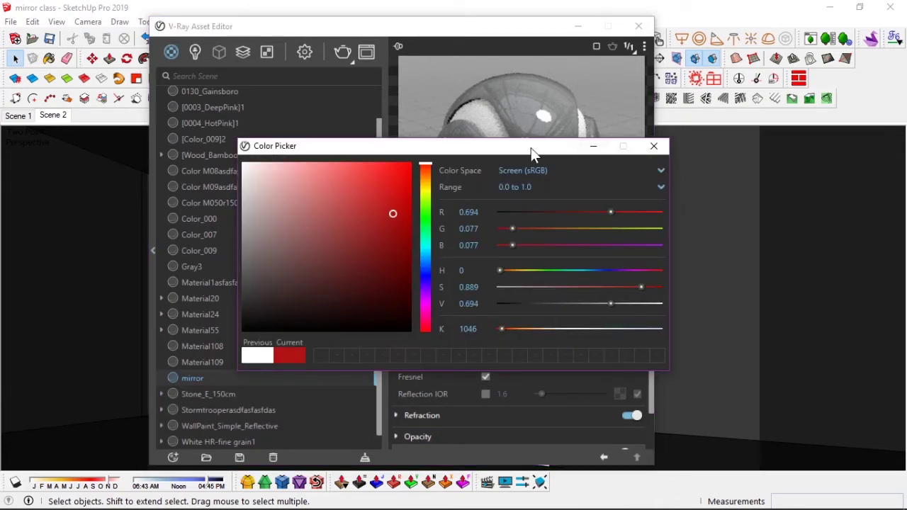
{"action": "left_click_drag", "start_coordinate": [530, 150], "coordinate": [523, 343]}
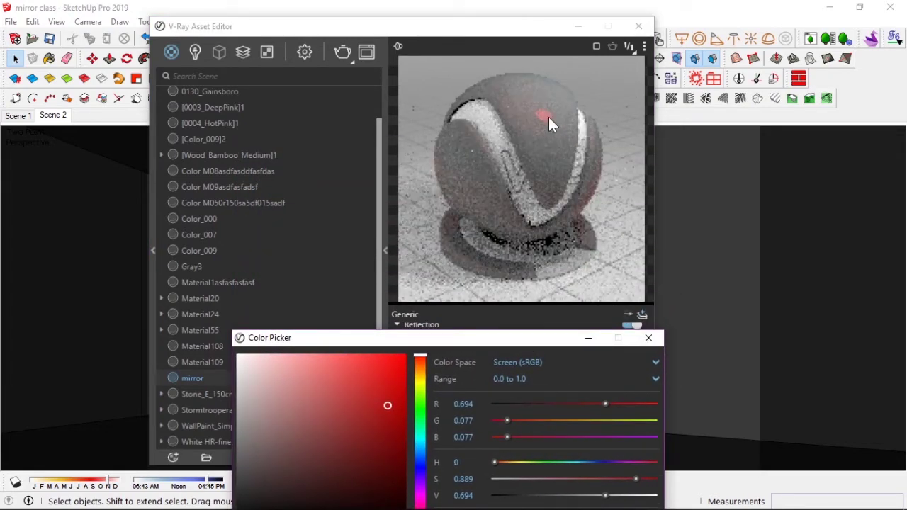
{"action": "left_click_drag", "start_coordinate": [518, 340], "coordinate": [498, 135]}
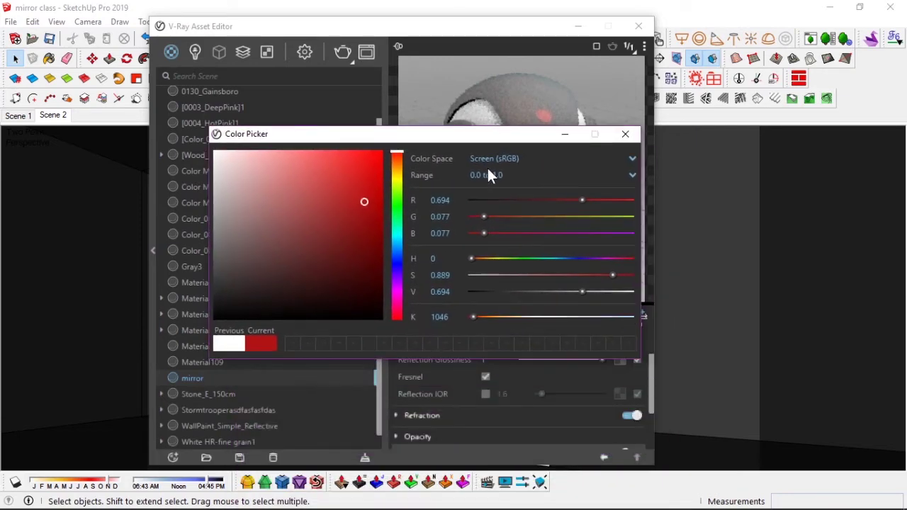
{"action": "left_click", "coordinate": [623, 134]}
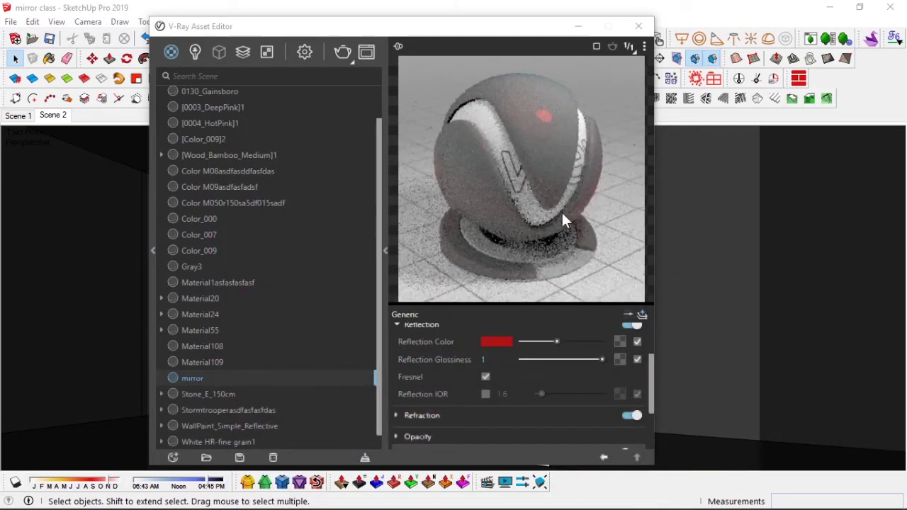
{"action": "left_click", "coordinate": [501, 345]}
{"action": "left_click", "coordinate": [625, 134]}
{"action": "left_click", "coordinate": [496, 341]}
{"action": "mouse_move", "coordinate": [312, 248]}
{"action": "left_mouse_down"}
{"action": "mouse_move", "coordinate": [232, 218]}
{"action": "mouse_move", "coordinate": [186, 144]}
{"action": "mouse_move", "coordinate": [201, 157]}
{"action": "left_mouse_up"}
{"action": "left_click", "coordinate": [625, 134]}
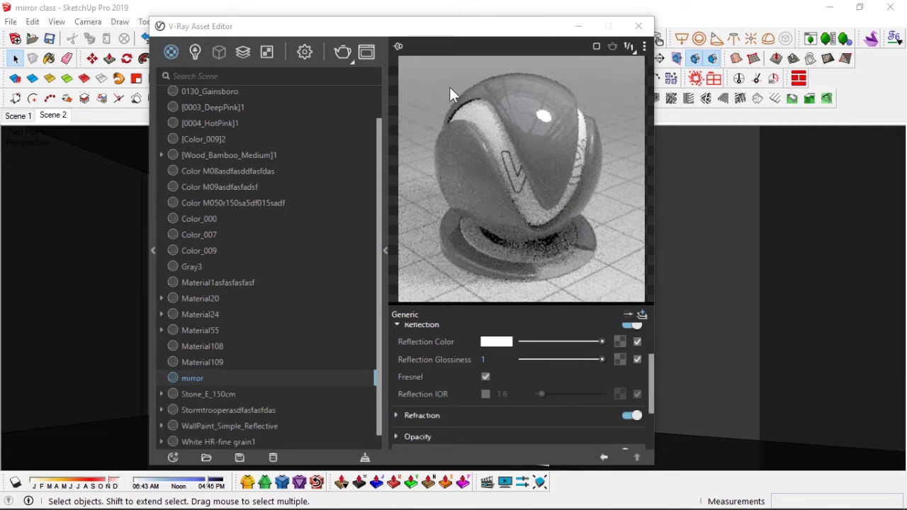
Step: Select the wall slab behind the bust and apply the mirror material with Apply To Selection
{"action": "left_click_drag", "start_coordinate": [387, 29], "coordinate": [603, 30]}
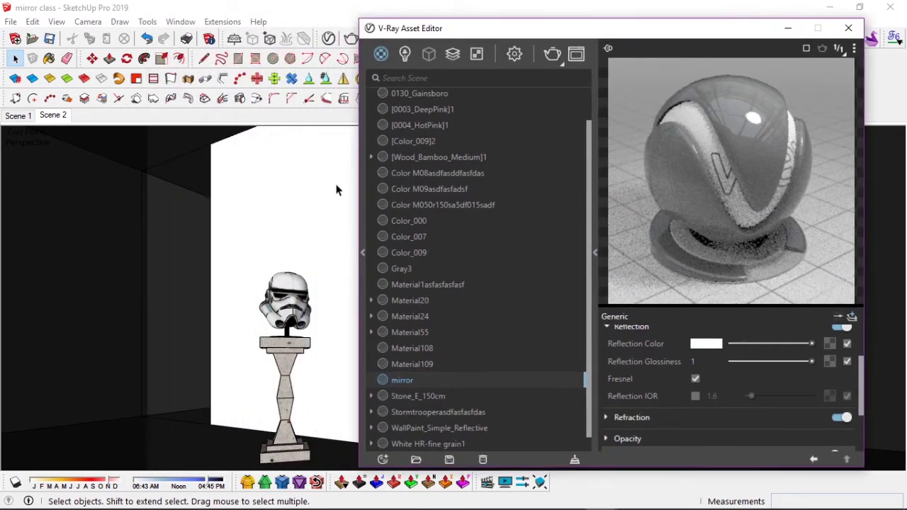
{"action": "left_click", "coordinate": [314, 193]}
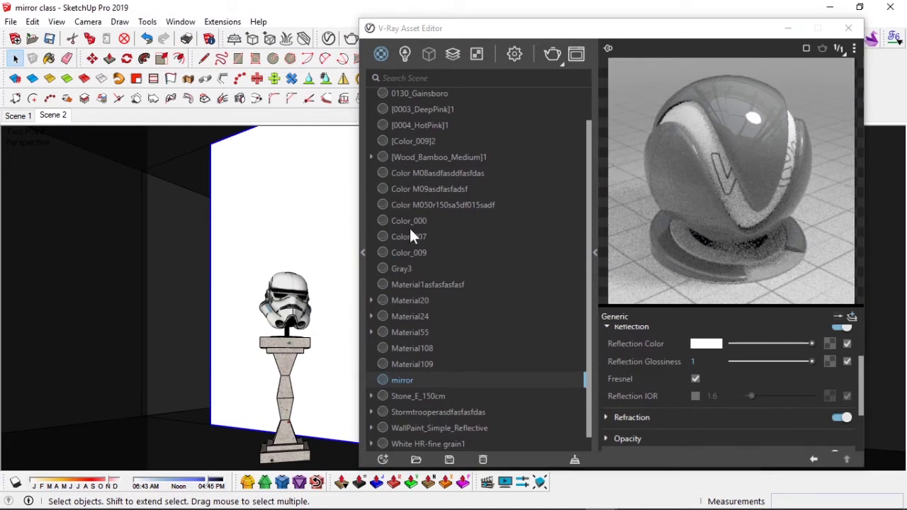
{"action": "left_click_drag", "start_coordinate": [572, 33], "coordinate": [564, 30]}
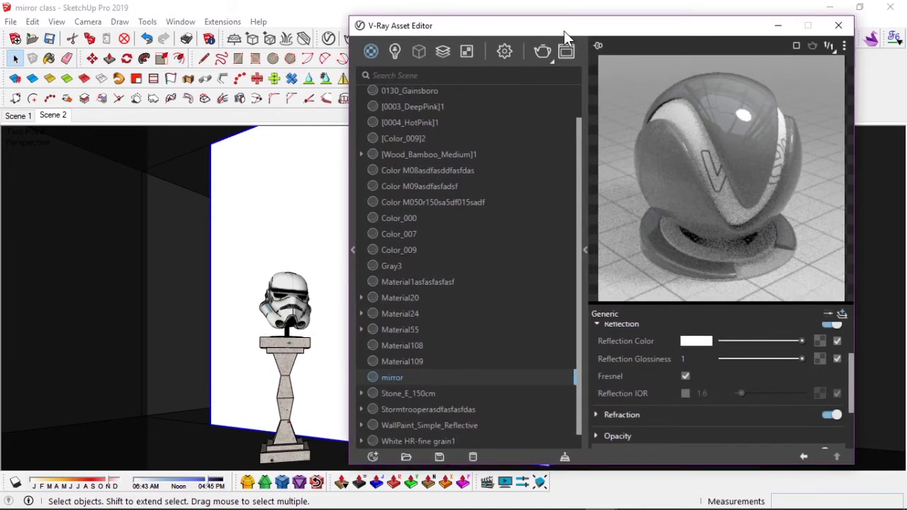
{"action": "right_click", "coordinate": [393, 377]}
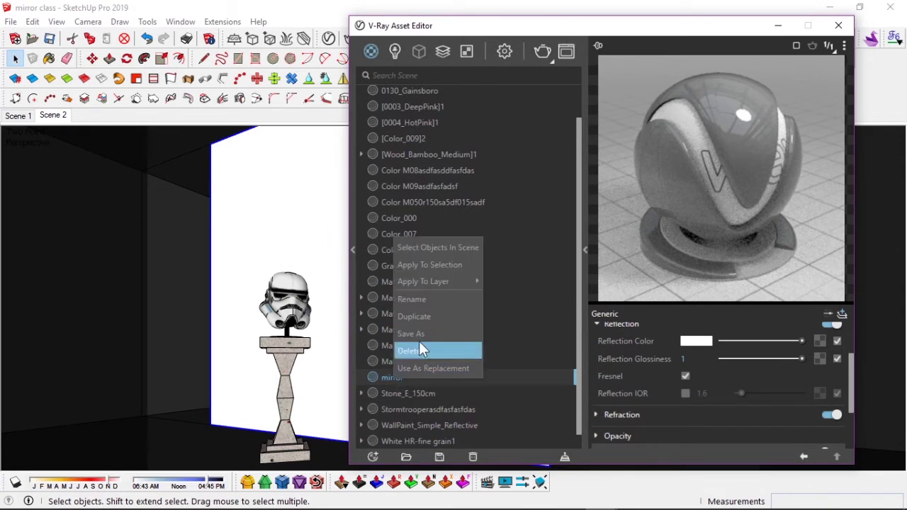
{"action": "left_click", "coordinate": [426, 266]}
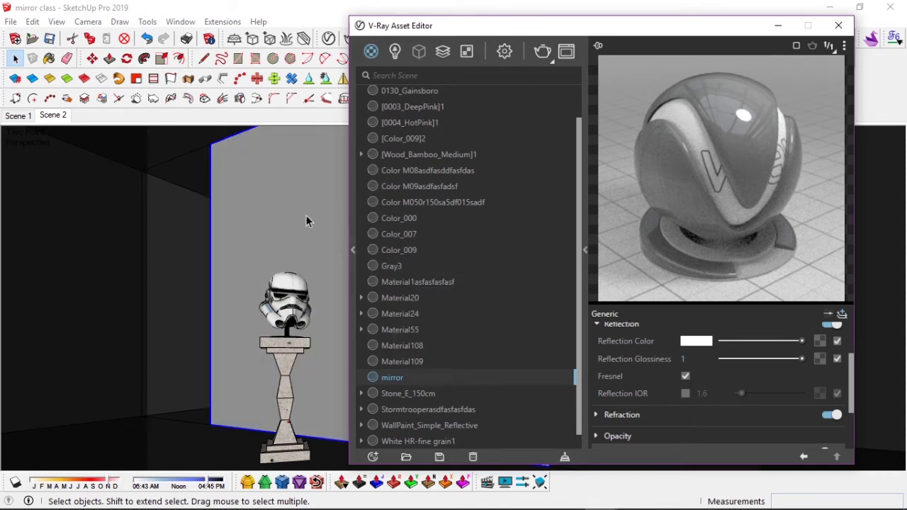
{"action": "left_click", "coordinate": [504, 52]}
Step: Turn on interactive rendering in the V-Ray render settings and start a render
{"action": "left_click_drag", "start_coordinate": [552, 28], "coordinate": [440, 32]}
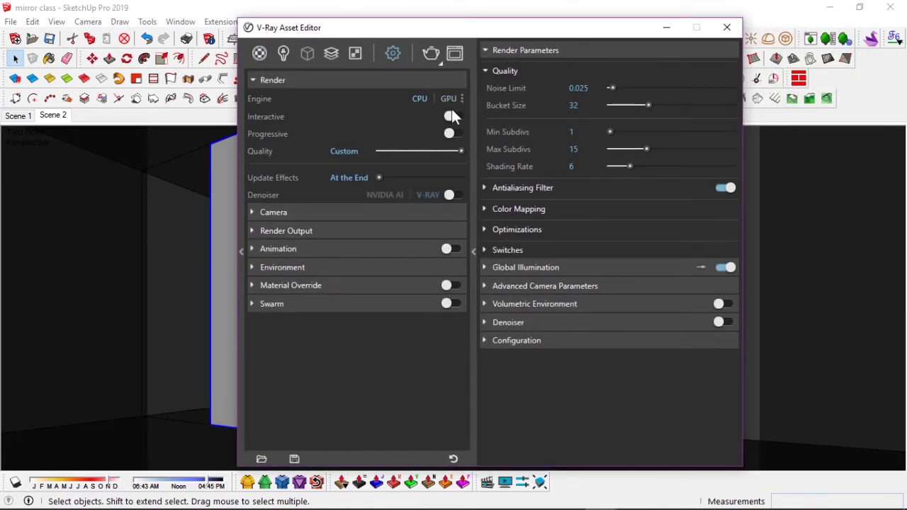
{"action": "left_click", "coordinate": [453, 116]}
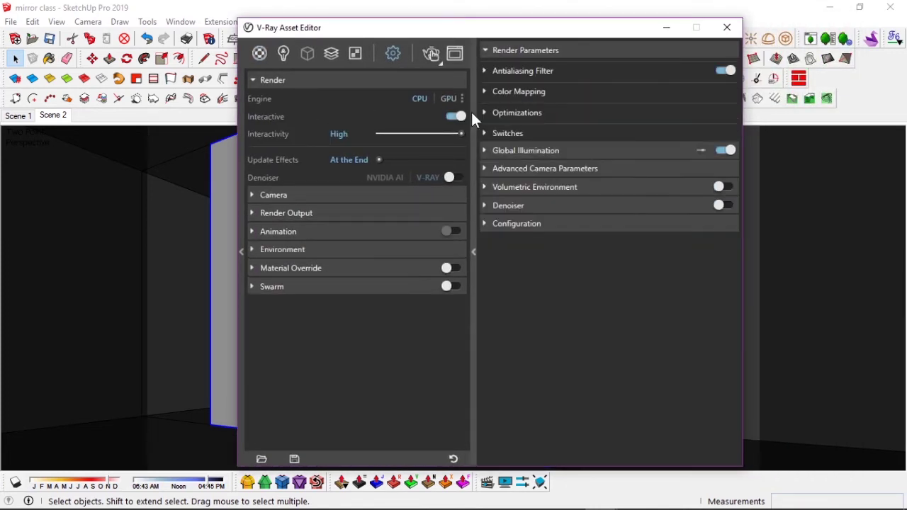
{"action": "left_click", "coordinate": [353, 213]}
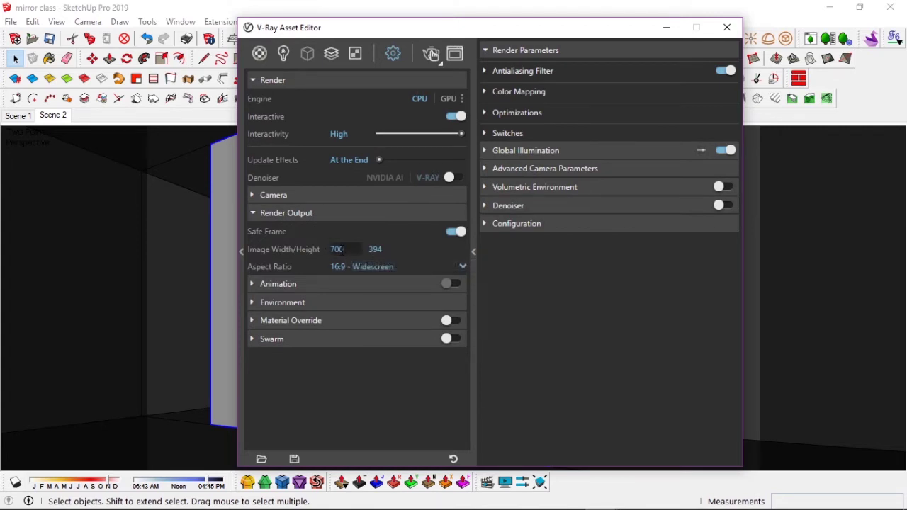
{"action": "left_click", "coordinate": [383, 215]}
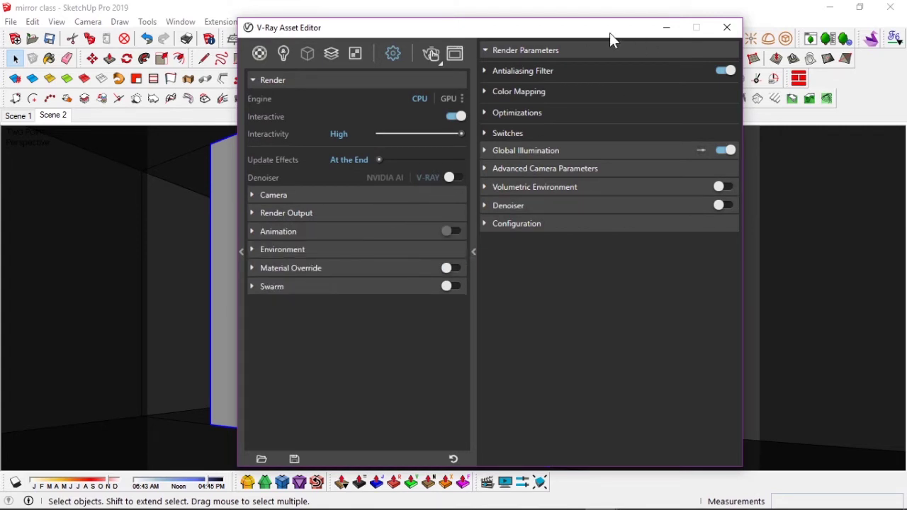
{"action": "left_click_drag", "start_coordinate": [610, 32], "coordinate": [512, 32]}
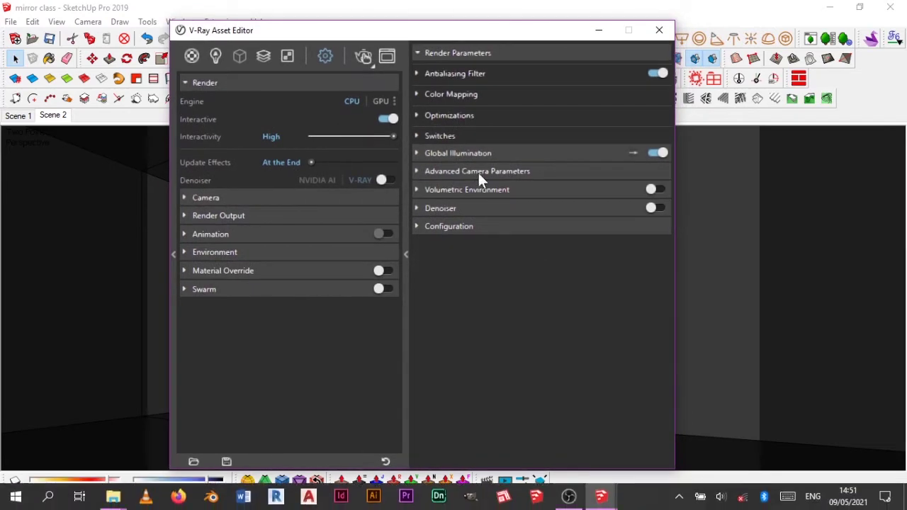
{"action": "left_click", "coordinate": [363, 57]}
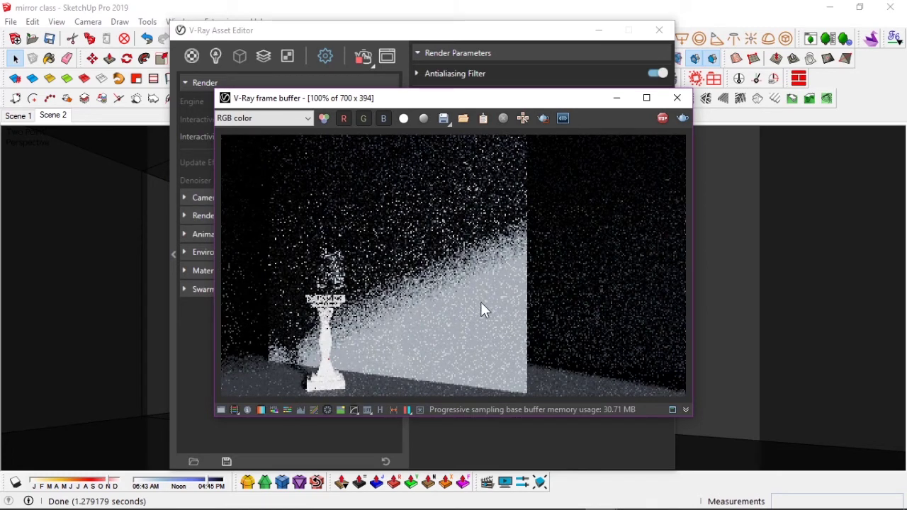
Step: Watch the render from the Scene 2 camera, stop it, and reopen the Asset Editor
{"action": "scroll", "coordinate": [352, 282], "scroll_direction": "up", "scroll_amount": 2}
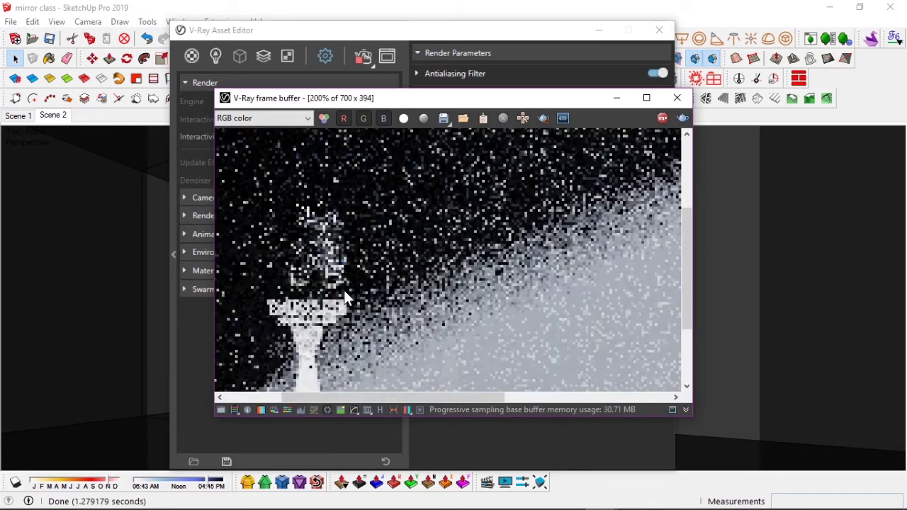
{"action": "scroll", "coordinate": [388, 261], "scroll_direction": "down", "scroll_amount": 2}
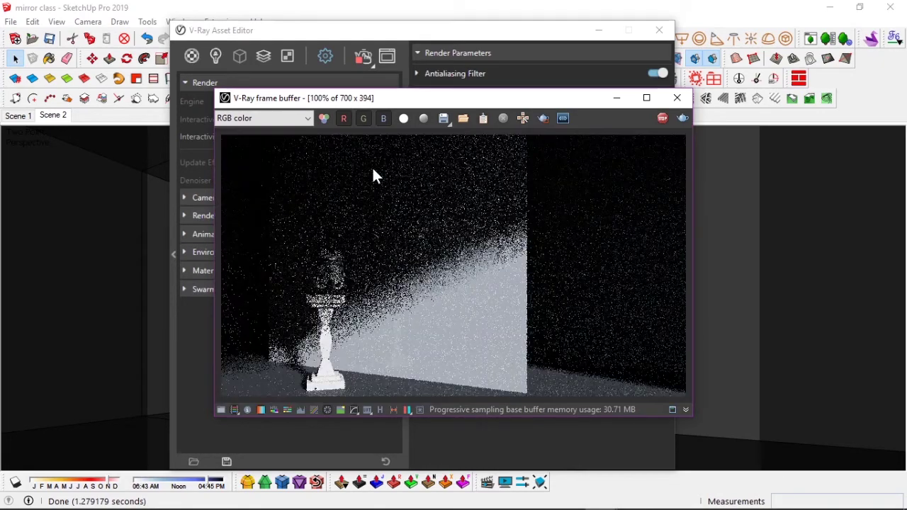
{"action": "left_click", "coordinate": [598, 31]}
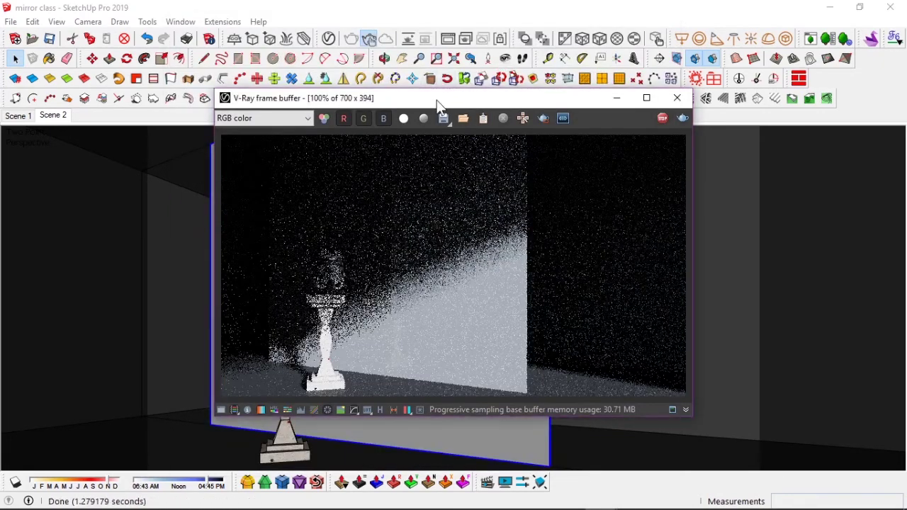
{"action": "left_click_drag", "start_coordinate": [435, 99], "coordinate": [566, 101]}
{"action": "left_click", "coordinate": [44, 117]}
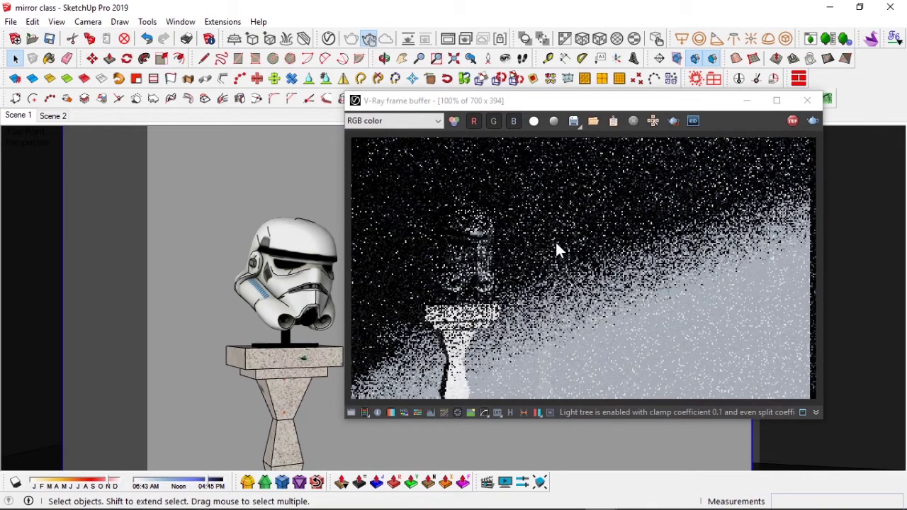
{"action": "left_click_drag", "start_coordinate": [525, 106], "coordinate": [554, 108]}
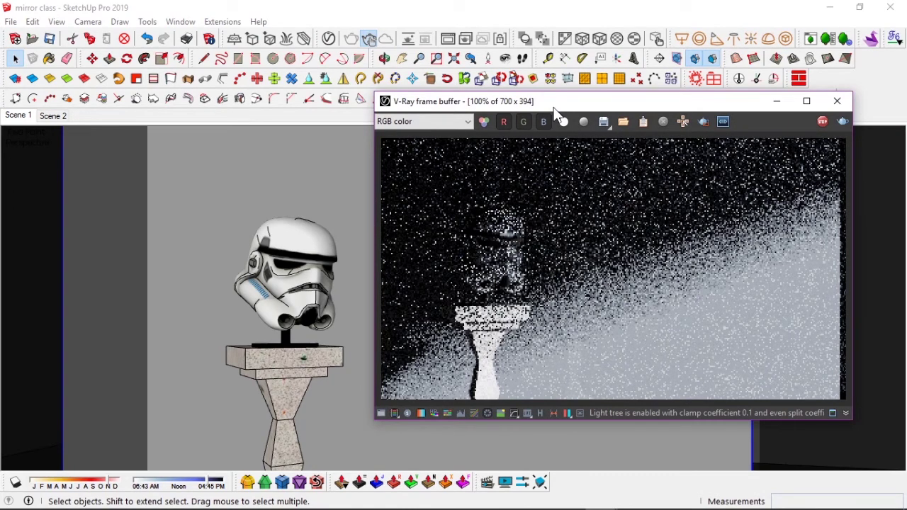
{"action": "left_click_drag", "start_coordinate": [555, 114], "coordinate": [551, 117]}
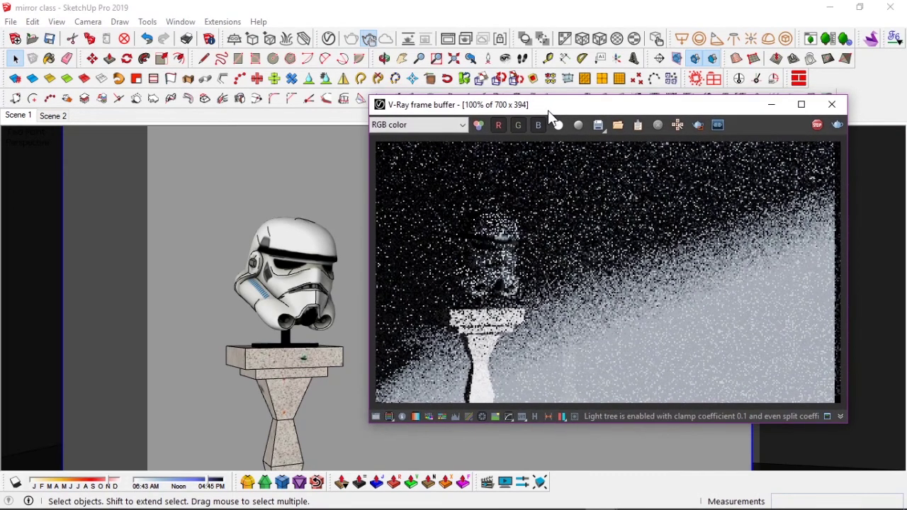
{"action": "left_click", "coordinate": [818, 131]}
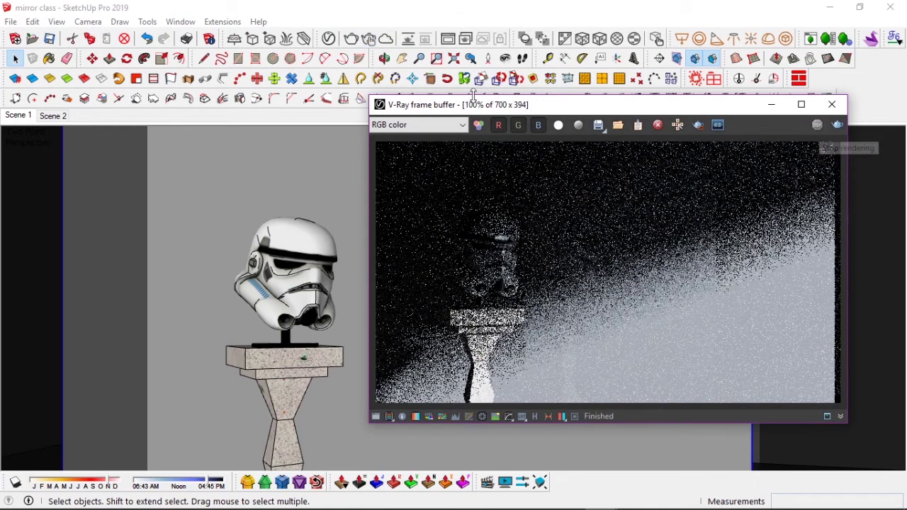
{"action": "left_click", "coordinate": [329, 38]}
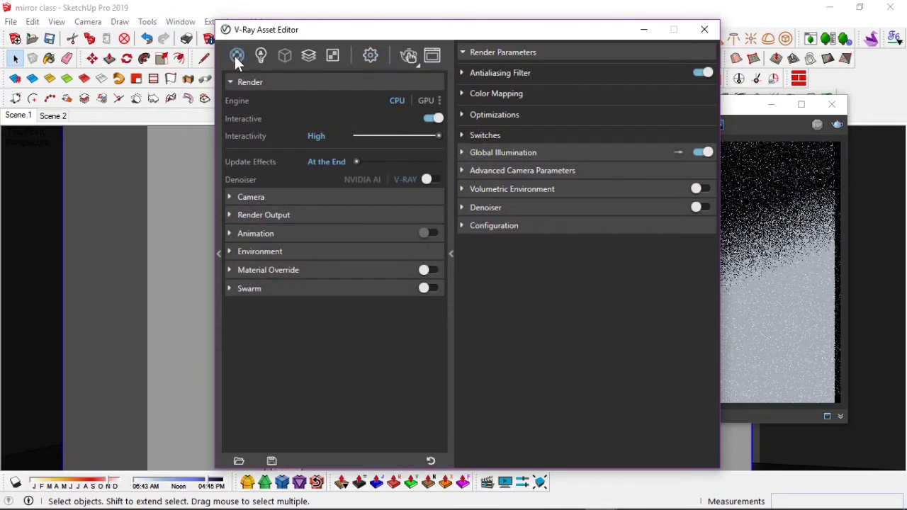
Step: Select the mirror material and drag its diffuse colour in the Color Picker down to near-black 0.01
{"action": "left_click", "coordinate": [236, 56]}
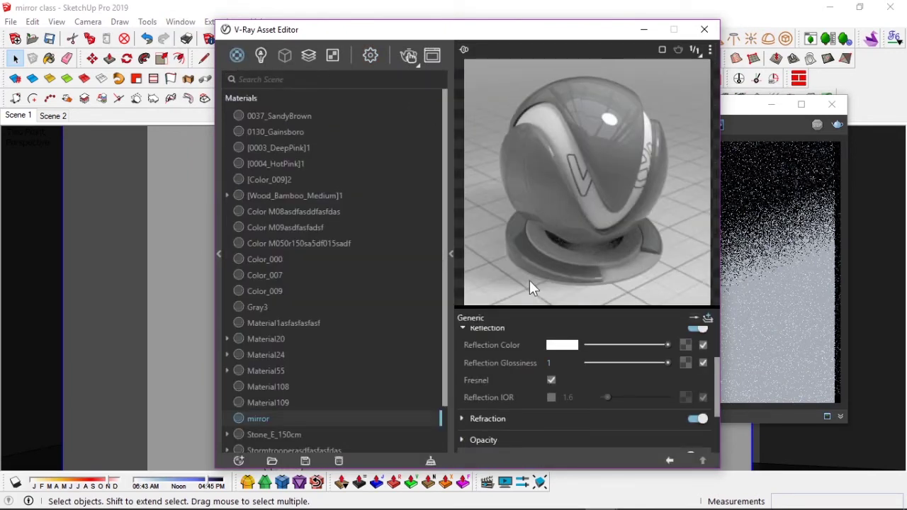
{"action": "scroll", "coordinate": [511, 363], "scroll_direction": "up", "scroll_amount": 3}
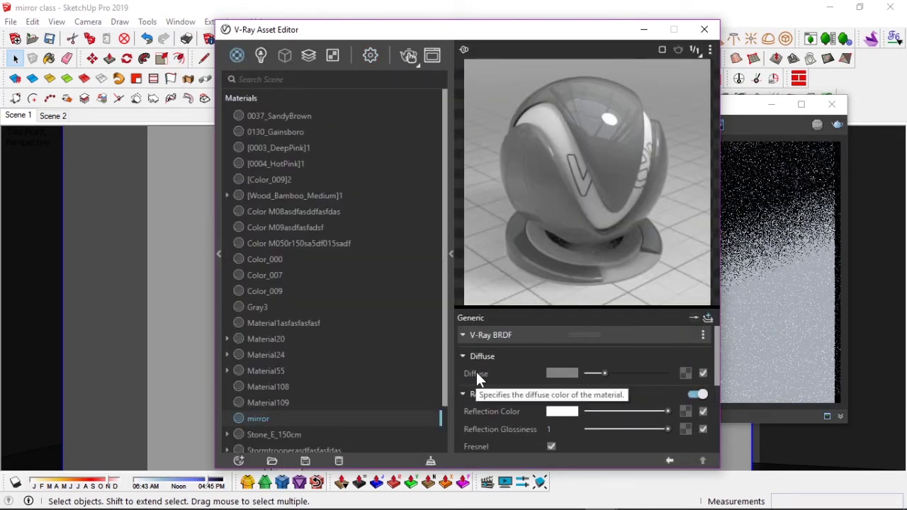
{"action": "left_click", "coordinate": [562, 372]}
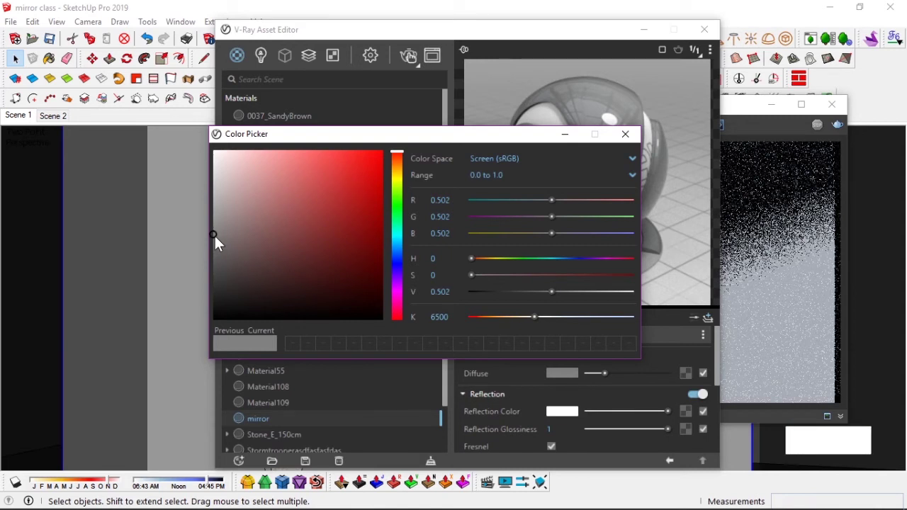
{"action": "left_click_drag", "start_coordinate": [214, 237], "coordinate": [207, 318]}
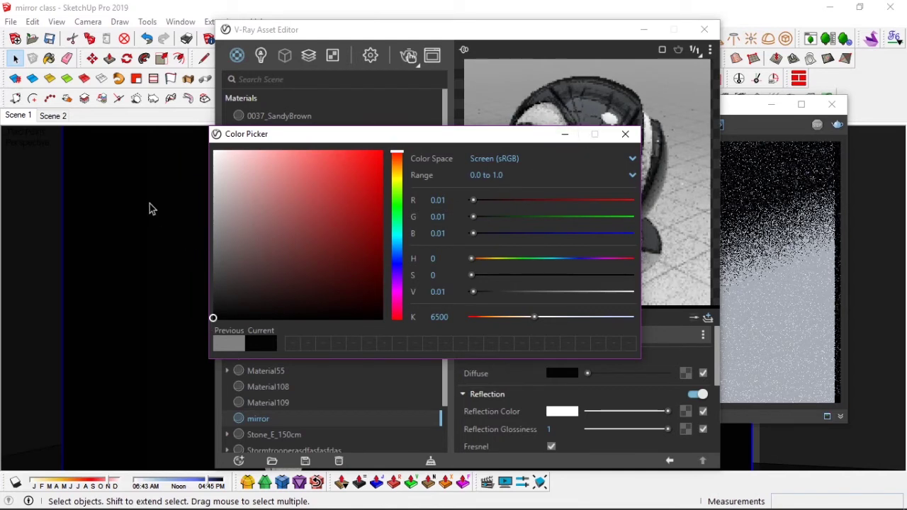
{"action": "left_click_drag", "start_coordinate": [464, 133], "coordinate": [506, 136]}
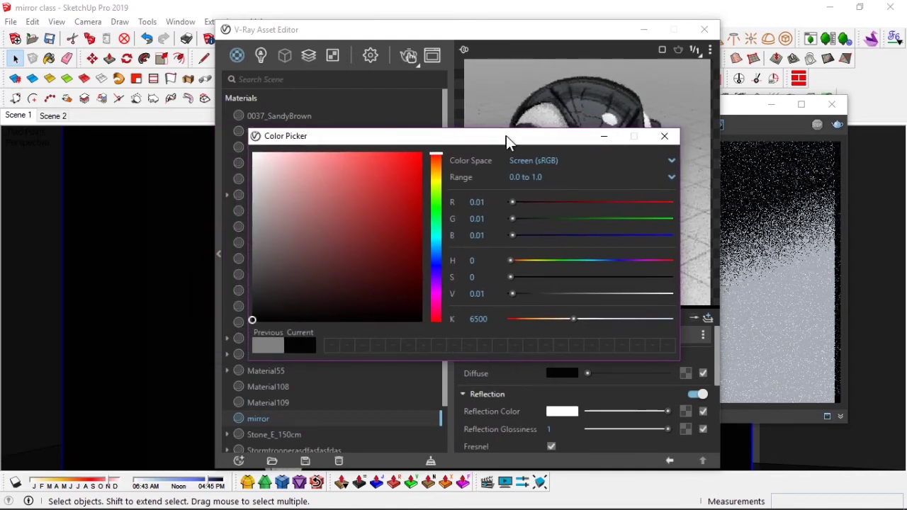
{"action": "left_click", "coordinate": [661, 136]}
{"action": "left_click_drag", "start_coordinate": [506, 36], "coordinate": [637, 60]}
{"action": "left_click_drag", "start_coordinate": [567, 57], "coordinate": [443, 18]}
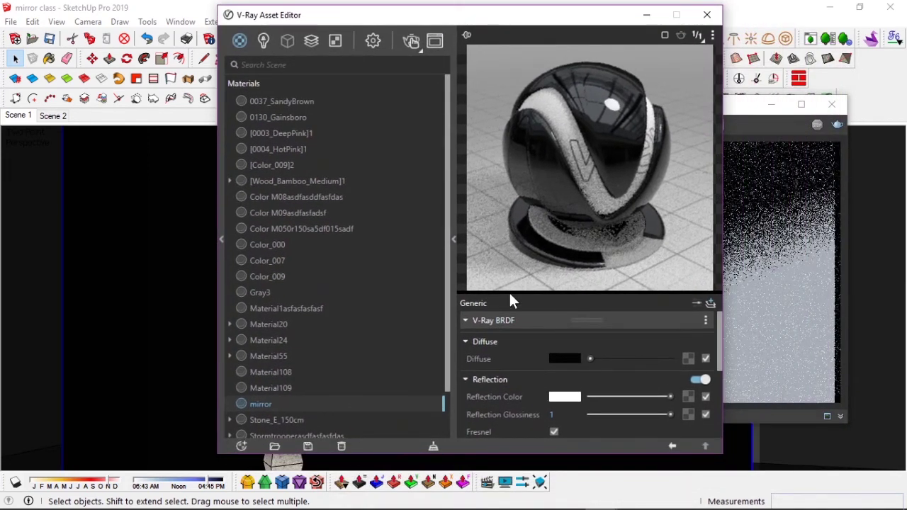
Step: Tick the Reflection IOR checkbox and change its value from 1.6 to 15
{"action": "scroll", "coordinate": [513, 401], "scroll_direction": "down", "scroll_amount": 3}
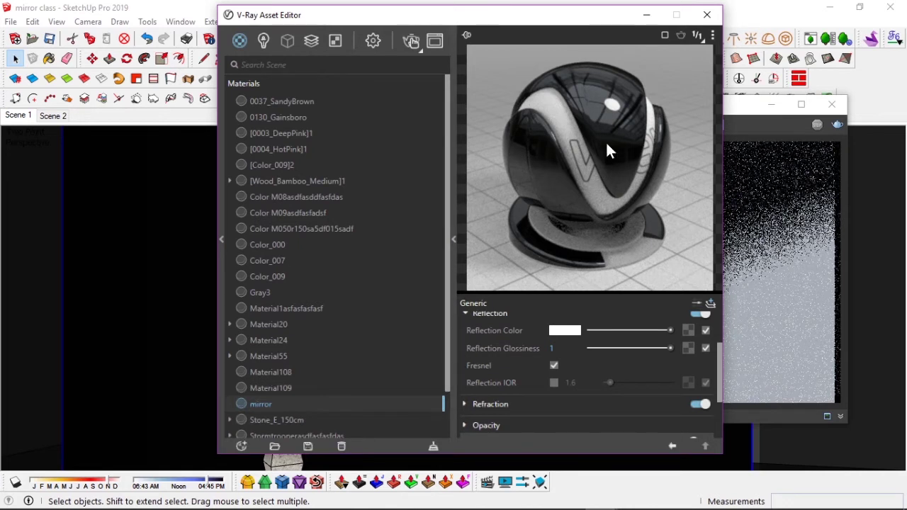
{"action": "left_click", "coordinate": [554, 383]}
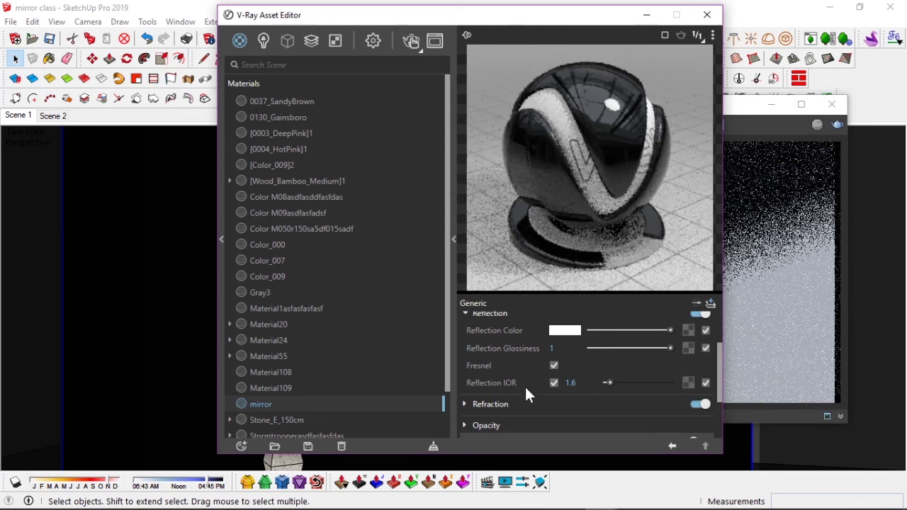
{"action": "mouse_move", "coordinate": [513, 388]}
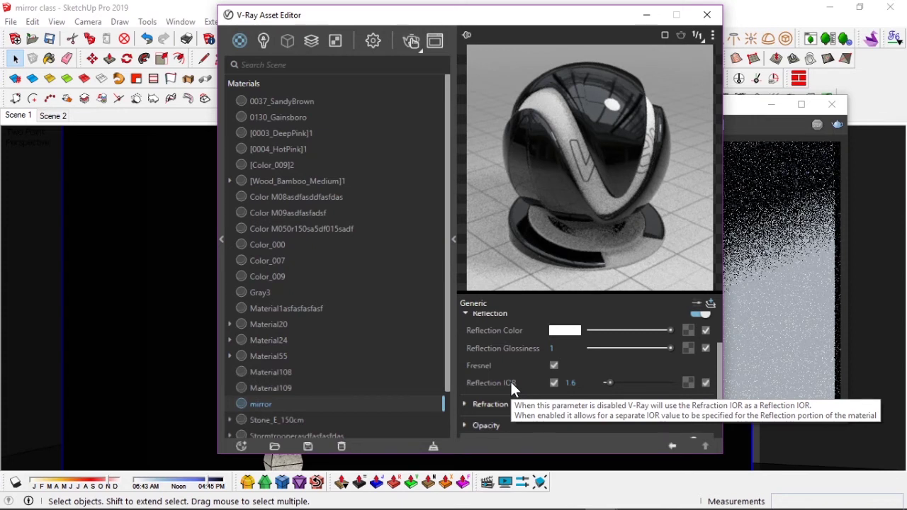
{"action": "mouse_move", "coordinate": [512, 356]}
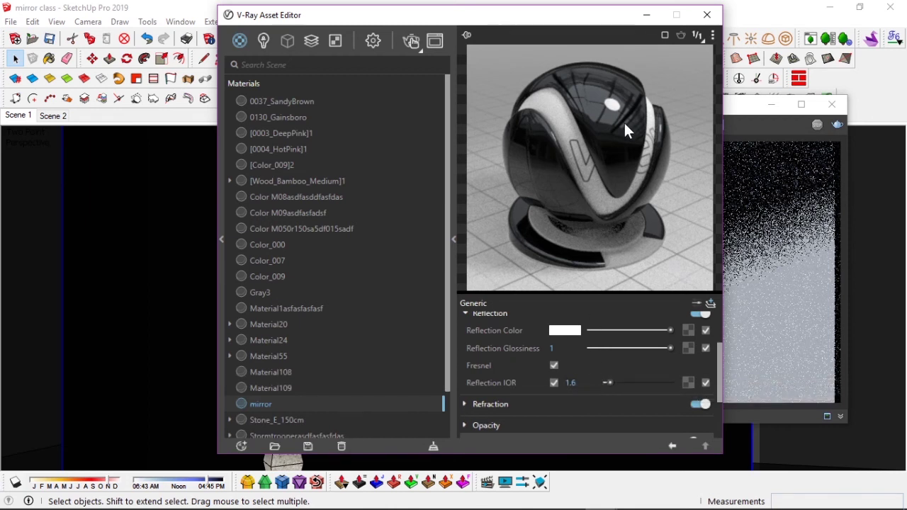
{"action": "left_click", "coordinate": [585, 379]}
{"action": "type", "text": "15"}
{"action": "key", "text": "Return"}
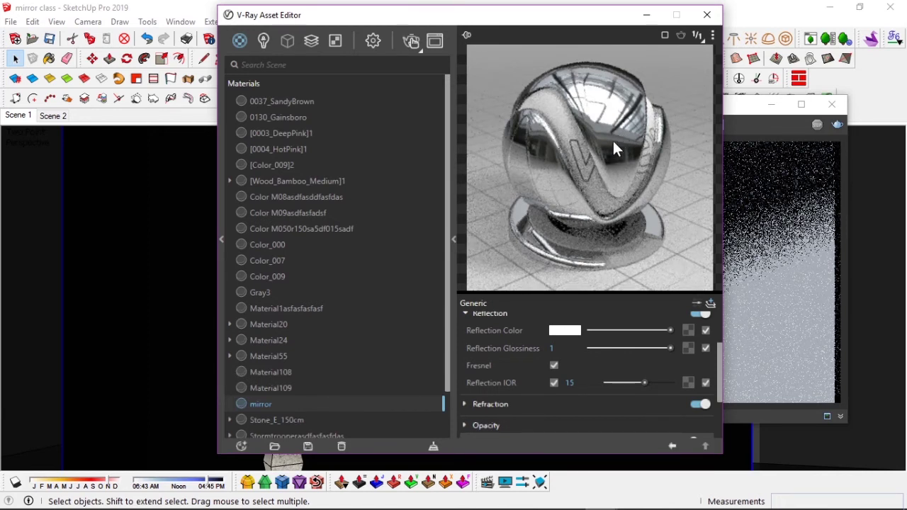
Step: Restart the interactive V-Ray render in the Scene 2 view to show the bust's mirror reflection
{"action": "left_click_drag", "start_coordinate": [558, 23], "coordinate": [599, 32]}
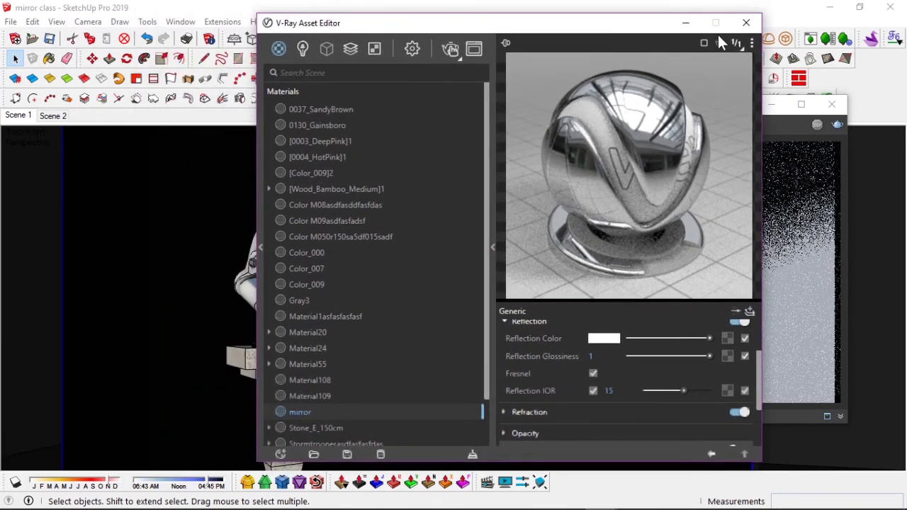
{"action": "left_click", "coordinate": [685, 24]}
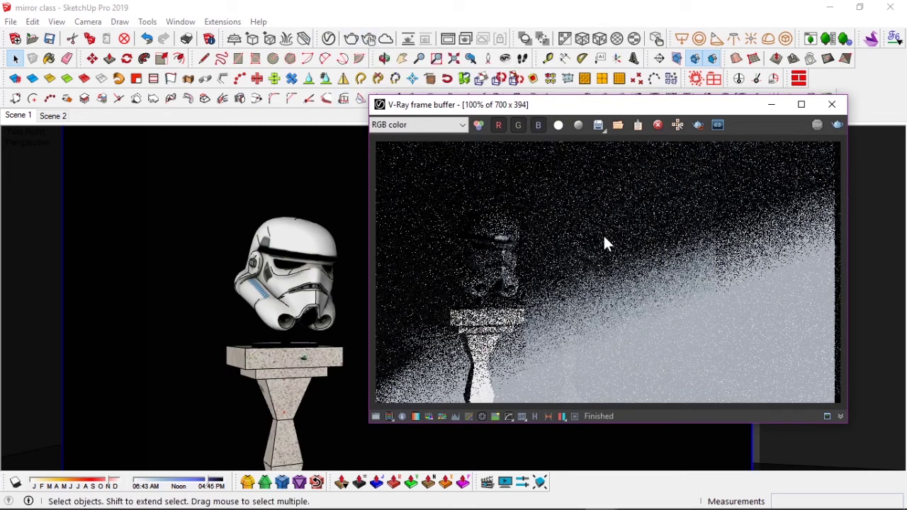
{"action": "left_click", "coordinate": [370, 39]}
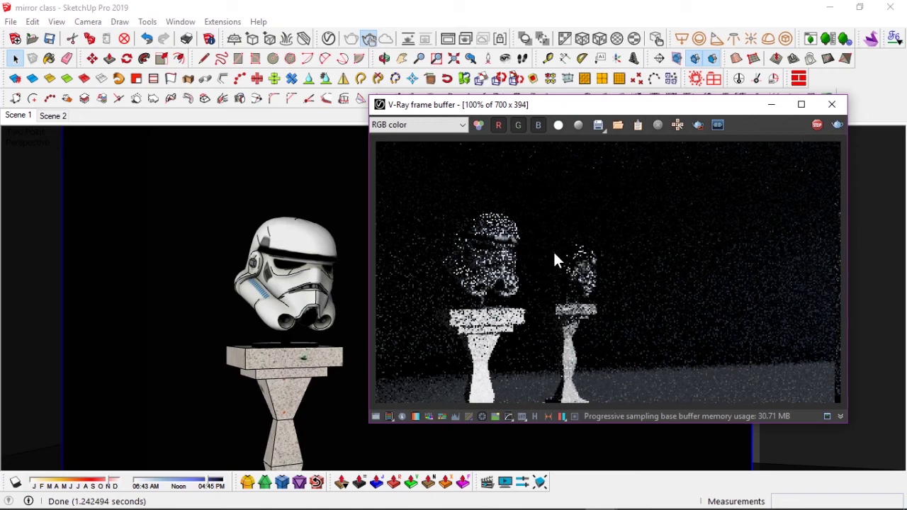
{"action": "left_click", "coordinate": [52, 117]}
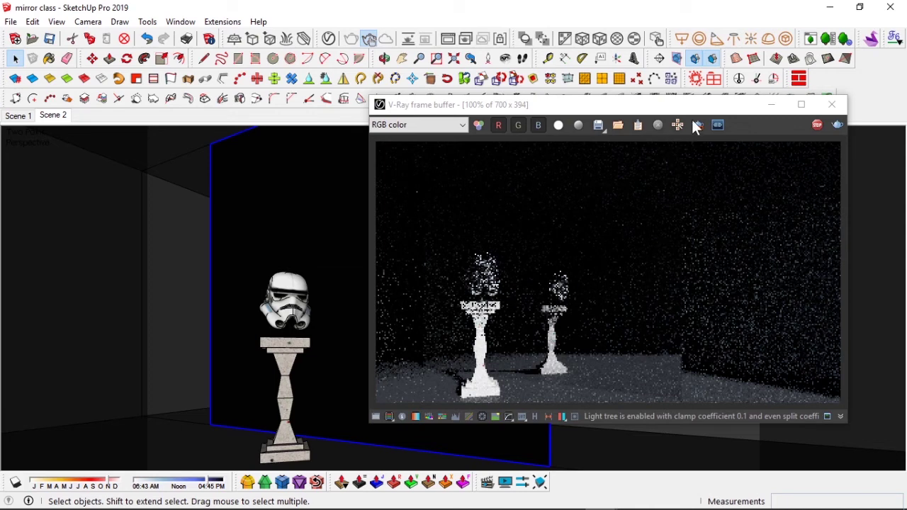
Step: Stop the interactive render and switch Interactive off in the V-Ray render settings
{"action": "left_click", "coordinate": [819, 127]}
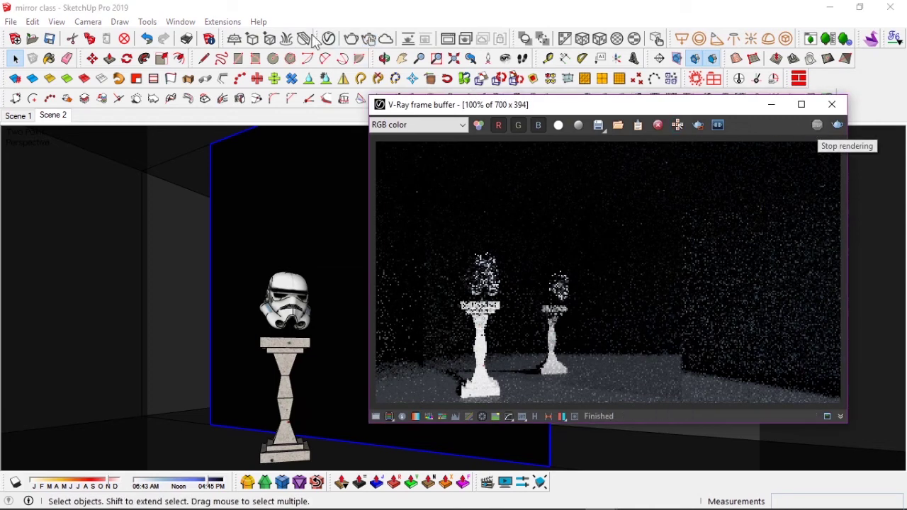
{"action": "left_click", "coordinate": [330, 40]}
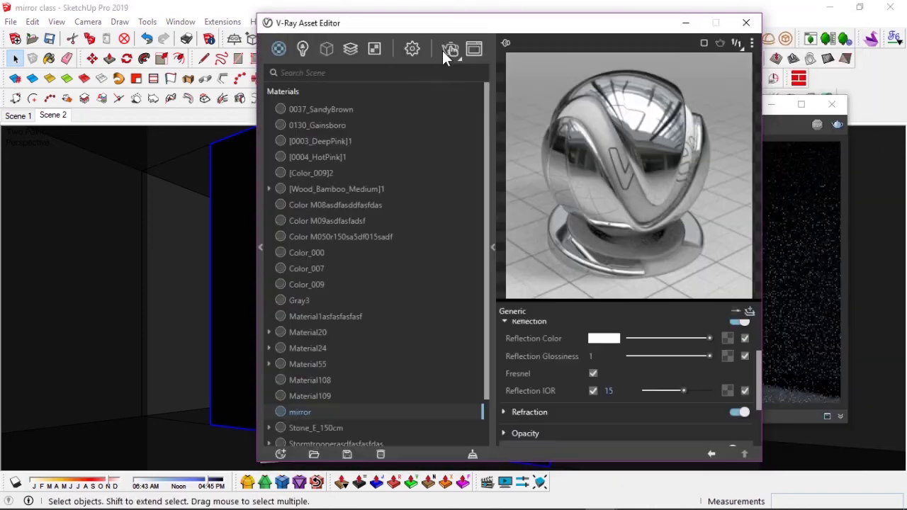
{"action": "left_click", "coordinate": [412, 49]}
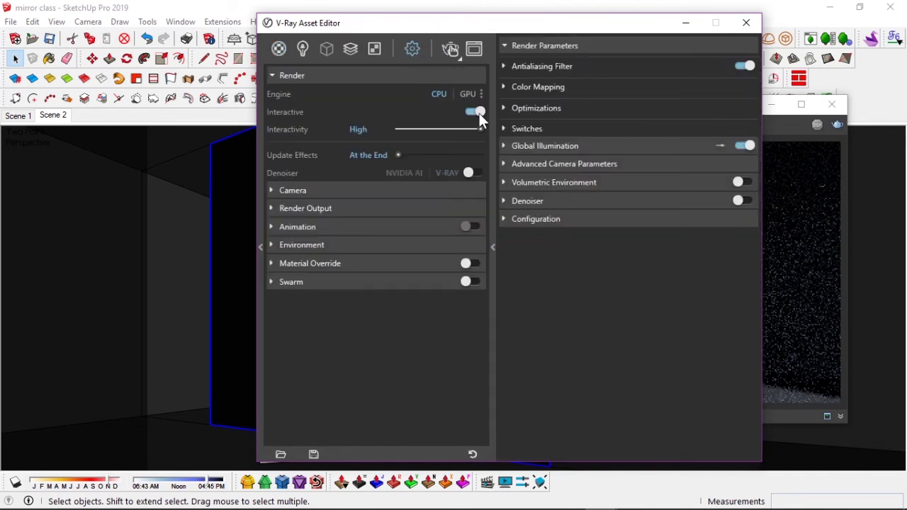
{"action": "left_click", "coordinate": [474, 111]}
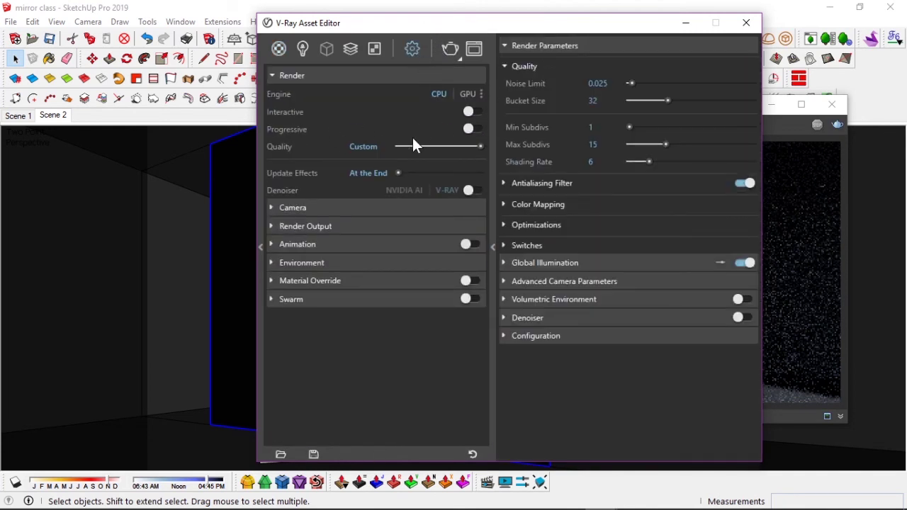
Step: Set the render output width to 1000 px (1000 × 563) and start the final V-Ray render
{"action": "mouse_move", "coordinate": [303, 138]}
{"action": "left_click", "coordinate": [351, 226]}
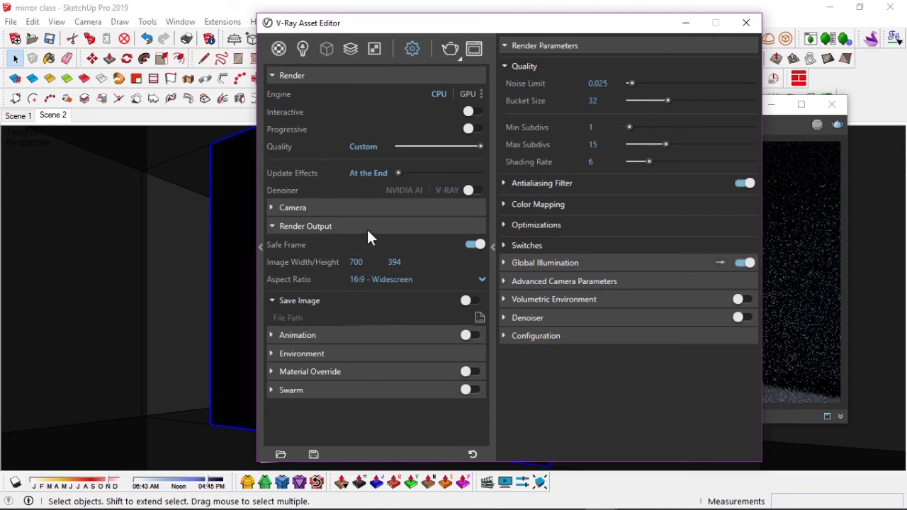
{"action": "left_click", "coordinate": [366, 227]}
{"action": "left_click", "coordinate": [390, 227]}
{"action": "type", "text": "1000"}
{"action": "key", "text": "Return"}
{"action": "left_click", "coordinate": [323, 229]}
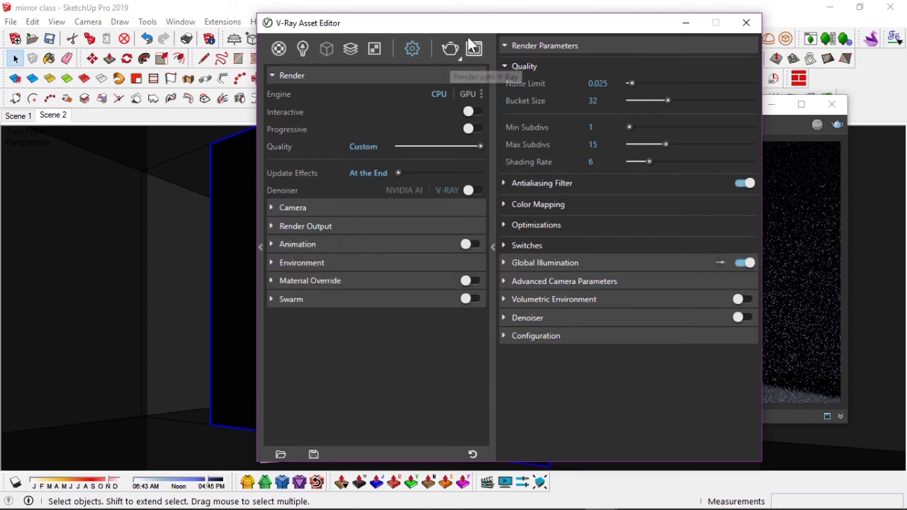
{"action": "left_click_drag", "start_coordinate": [466, 30], "coordinate": [417, 32]}
{"action": "left_click", "coordinate": [401, 53]}
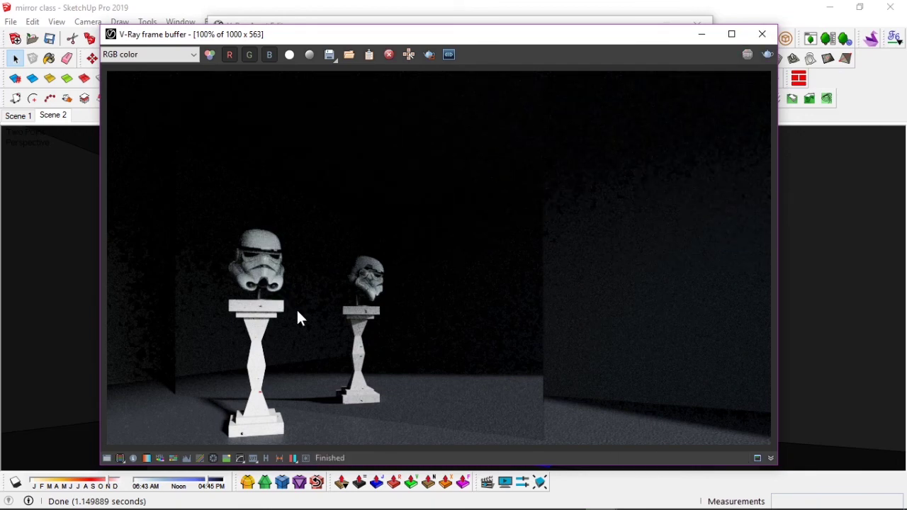
{"action": "scroll", "coordinate": [296, 309], "scroll_direction": "up", "scroll_amount": 3}
{"action": "scroll", "coordinate": [350, 322], "scroll_direction": "down", "scroll_amount": 3}
{"action": "scroll", "coordinate": [312, 290], "scroll_direction": "up", "scroll_amount": 2}
{"action": "scroll", "coordinate": [329, 283], "scroll_direction": "down", "scroll_amount": 3}
{"action": "scroll", "coordinate": [351, 274], "scroll_direction": "up", "scroll_amount": 1}
{"action": "scroll", "coordinate": [317, 303], "scroll_direction": "up", "scroll_amount": 2}
{"action": "scroll", "coordinate": [259, 216], "scroll_direction": "down", "scroll_amount": 2}
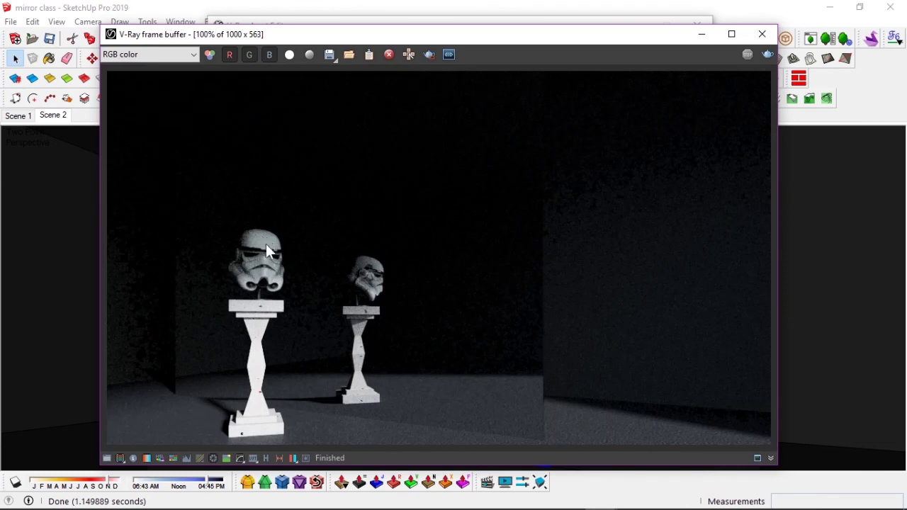